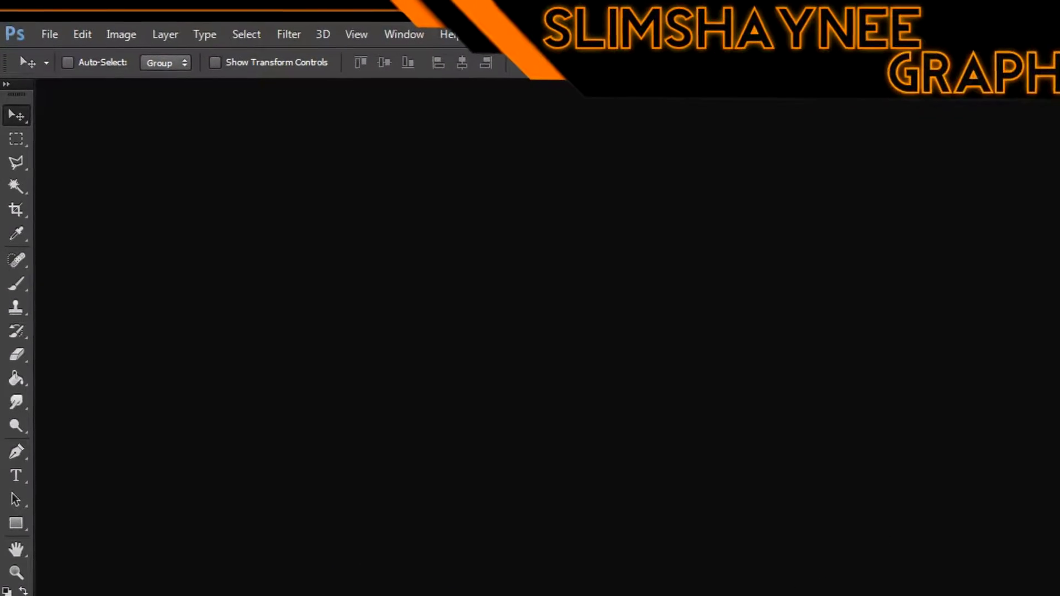
# Create a new 1920 × 1080 pixel RGB document named "tut" with transparent background contents
pyautogui.click(51, 37)
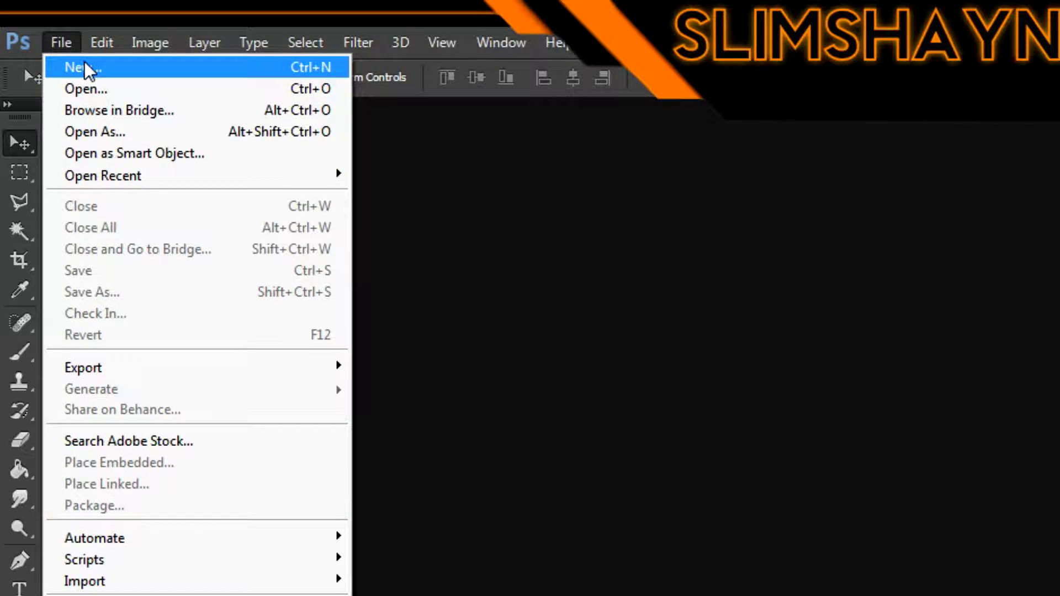
pyautogui.click(83, 68)
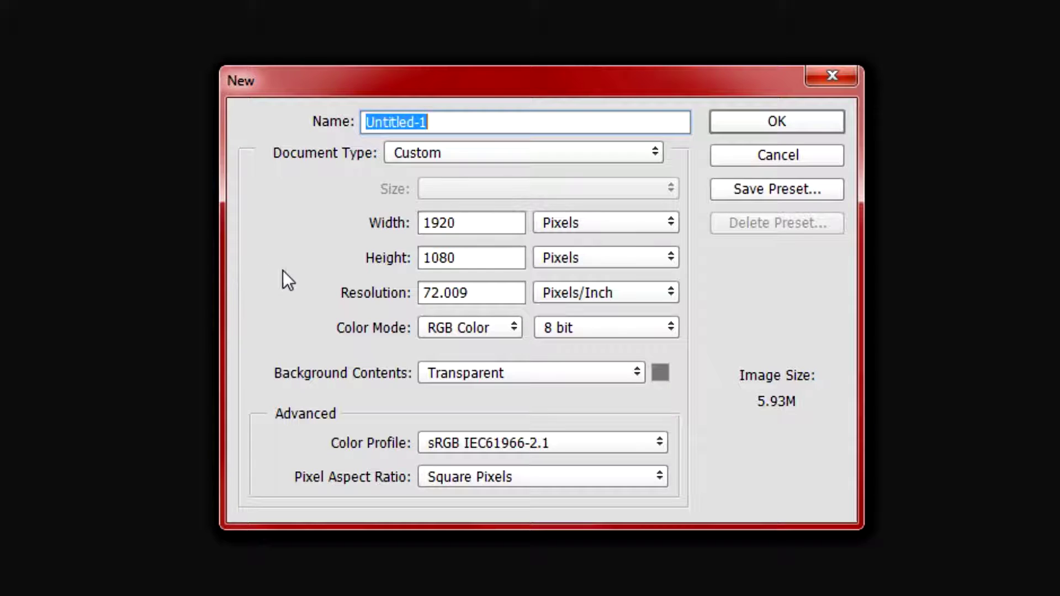
pyautogui.click(477, 222)
pyautogui.doubleClick(477, 222)
pyautogui.press('Tab')
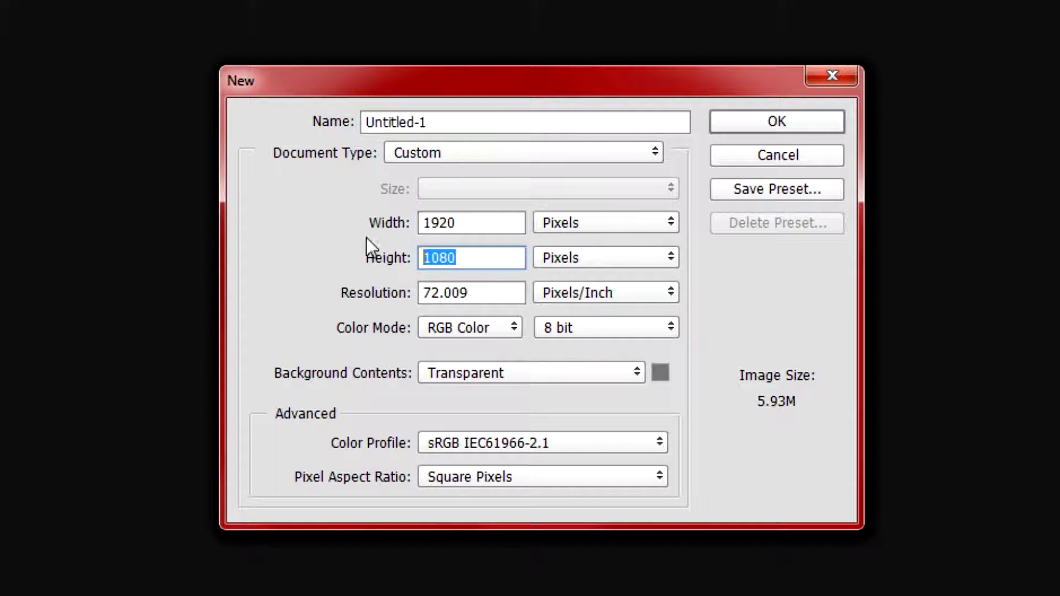
pyautogui.click(425, 223)
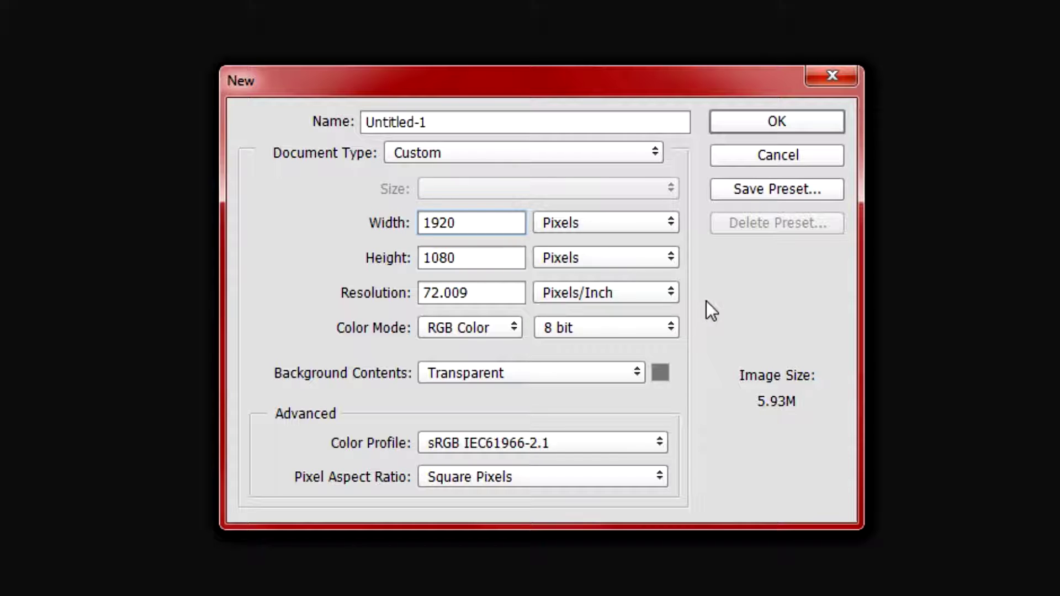
pyautogui.moveTo(485, 122); pyautogui.dragTo(392, 119)
pyautogui.moveTo(466, 120); pyautogui.dragTo(315, 111)
pyautogui.press('BackSpace')
pyautogui.write('tut')
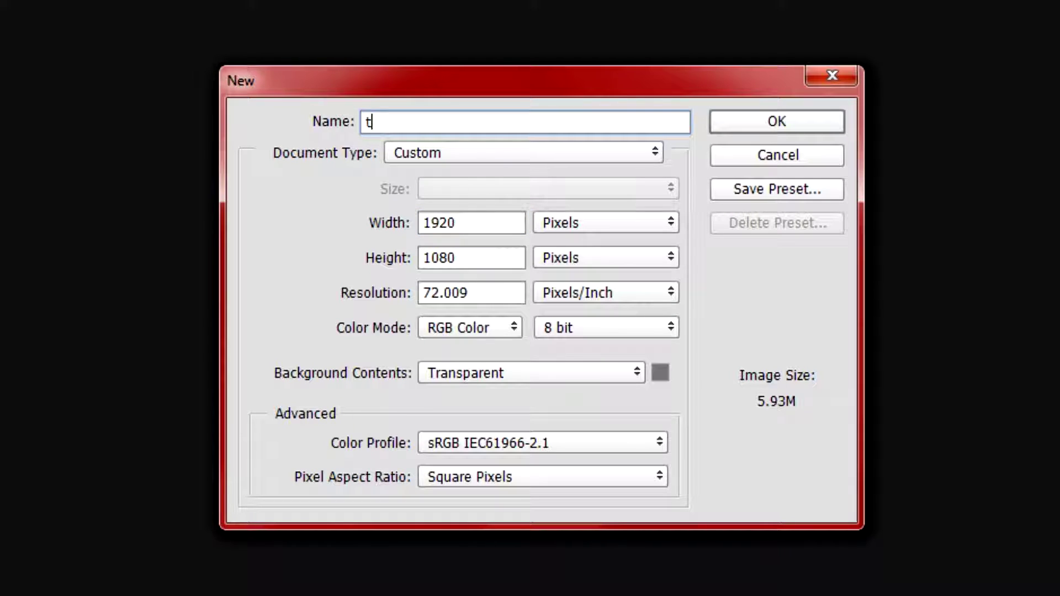
pyautogui.click(723, 127)
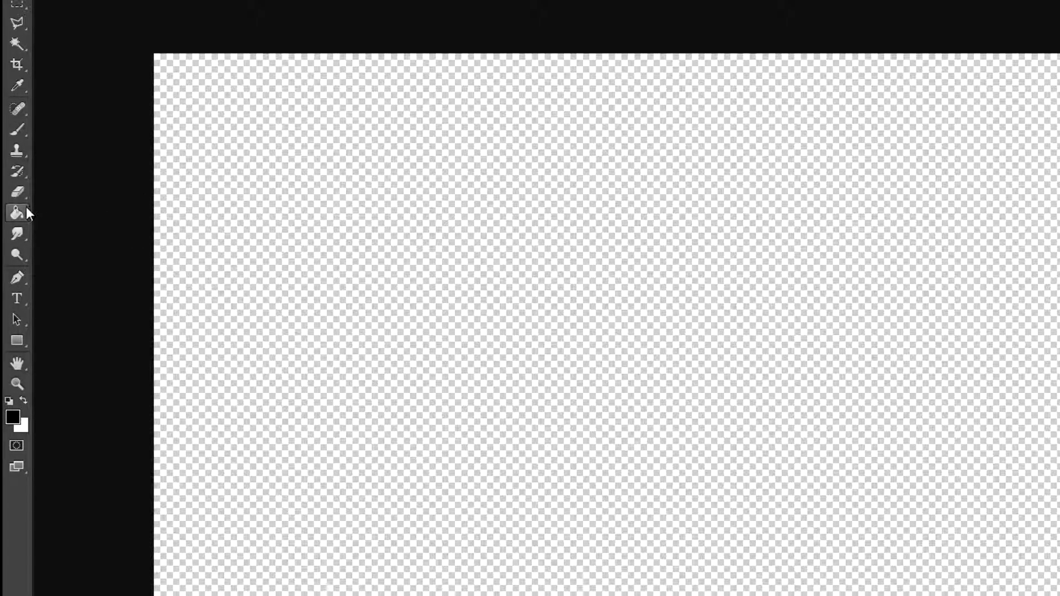
# Fill the empty layer with black (000000) using the Paint Bucket tool
pyautogui.click(17, 213)
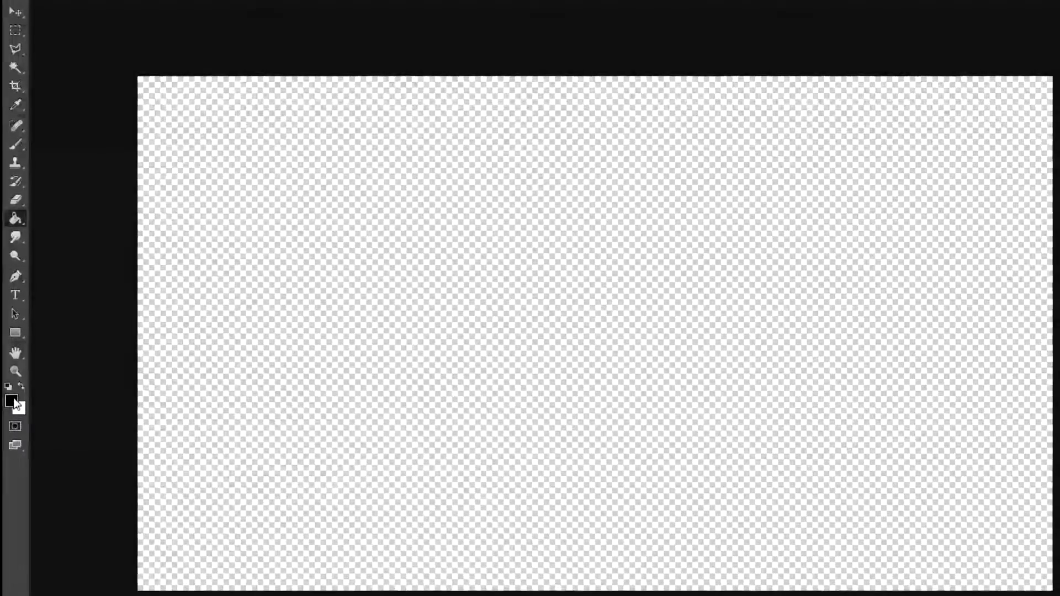
pyautogui.click(15, 403)
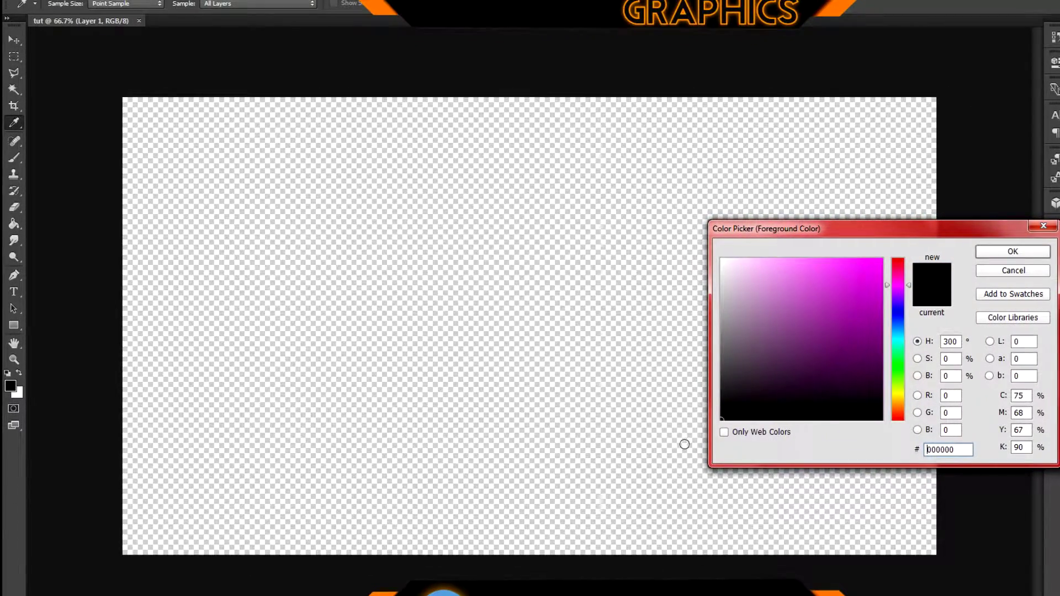
pyautogui.click(1013, 251)
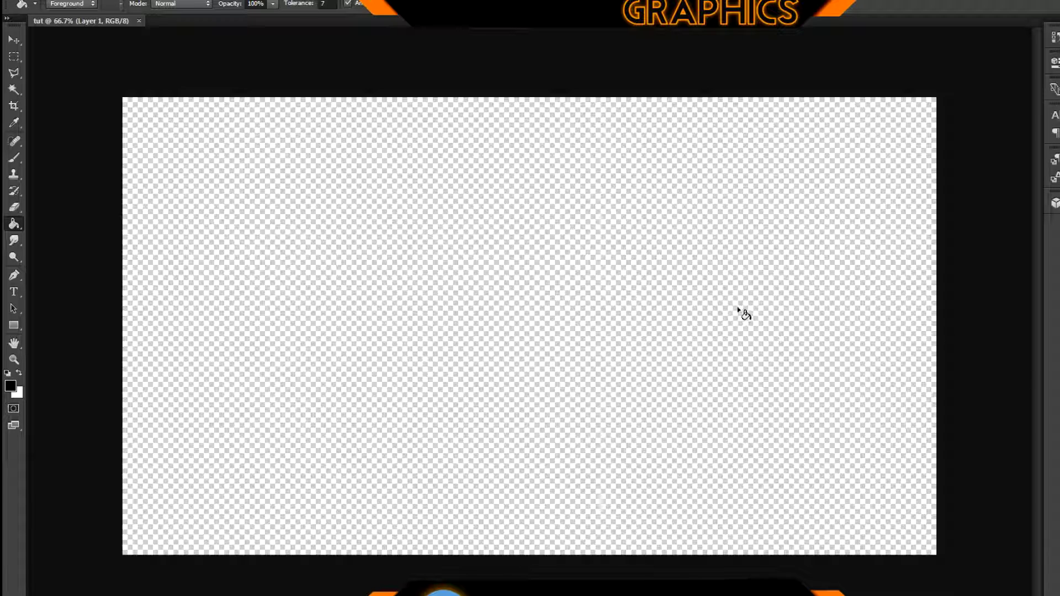
pyautogui.click(632, 290)
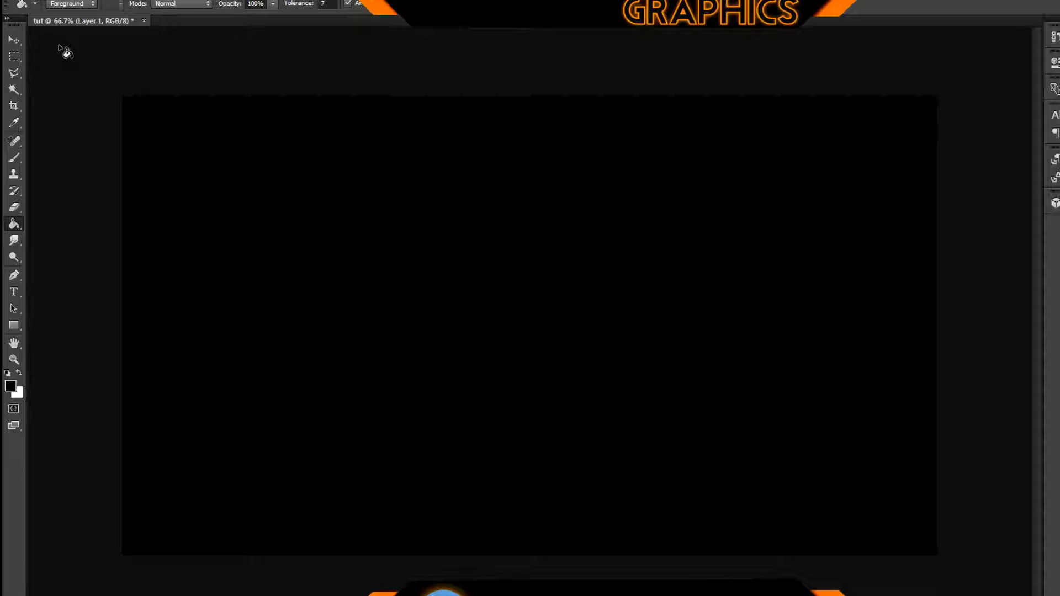
# Duplicate the black Layer 1, keeping the default copy name
pyautogui.click(15, 38)
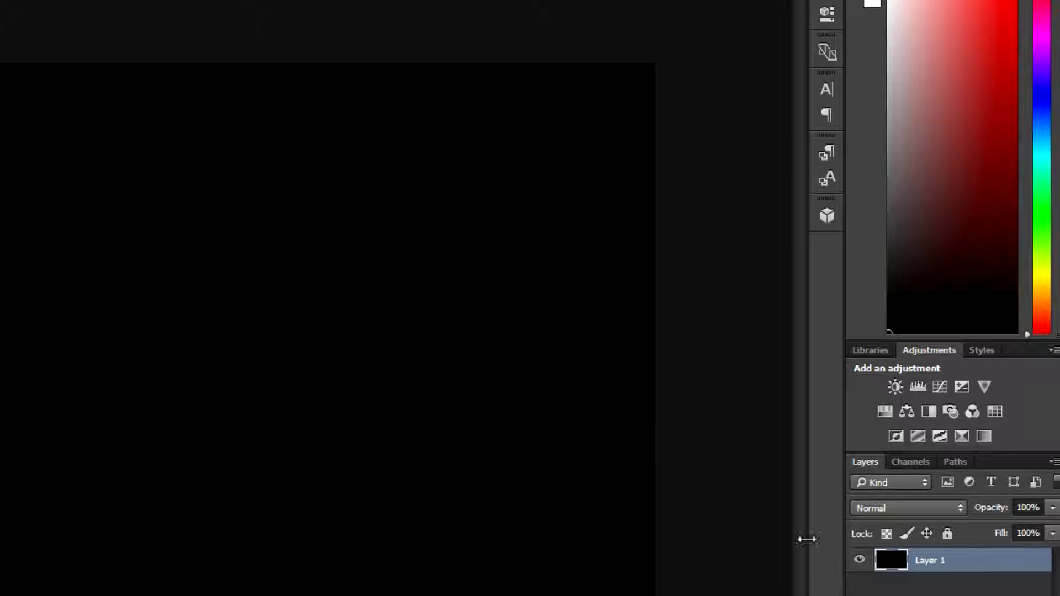
pyautogui.rightClick(958, 557)
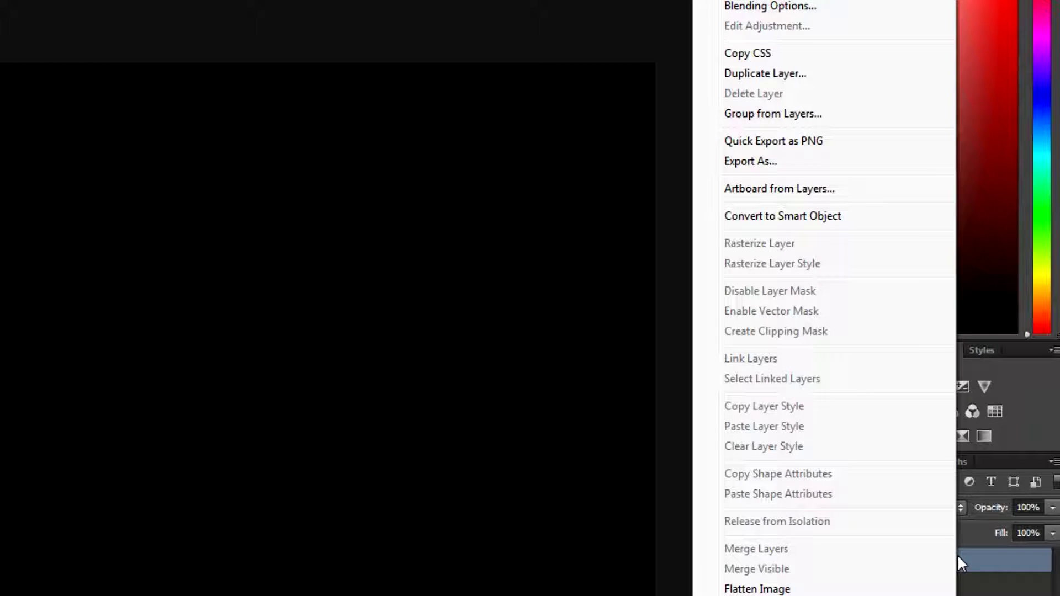
pyautogui.click(794, 72)
pyautogui.click(348, 186)
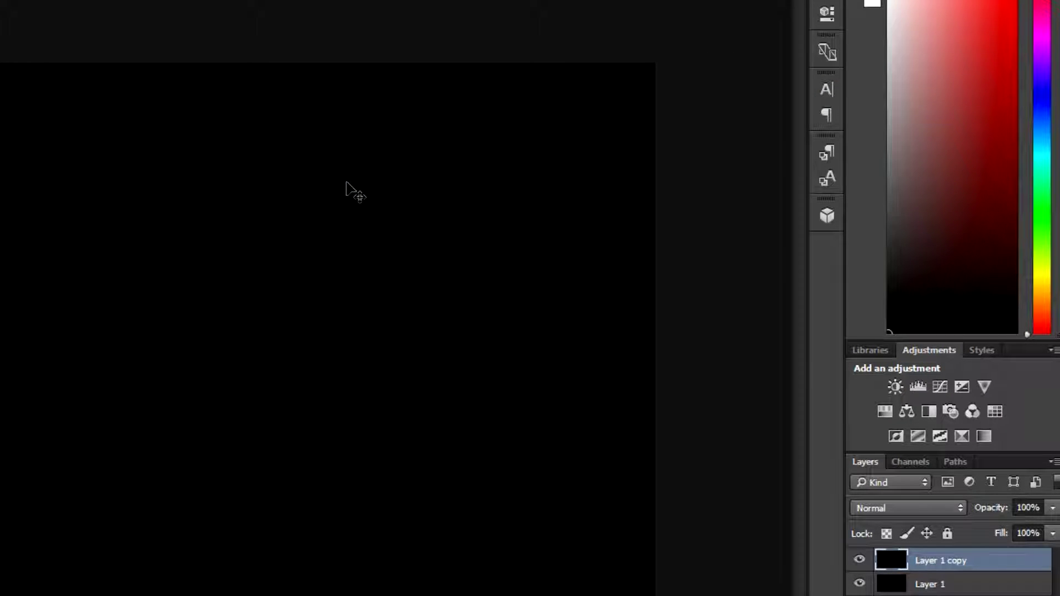
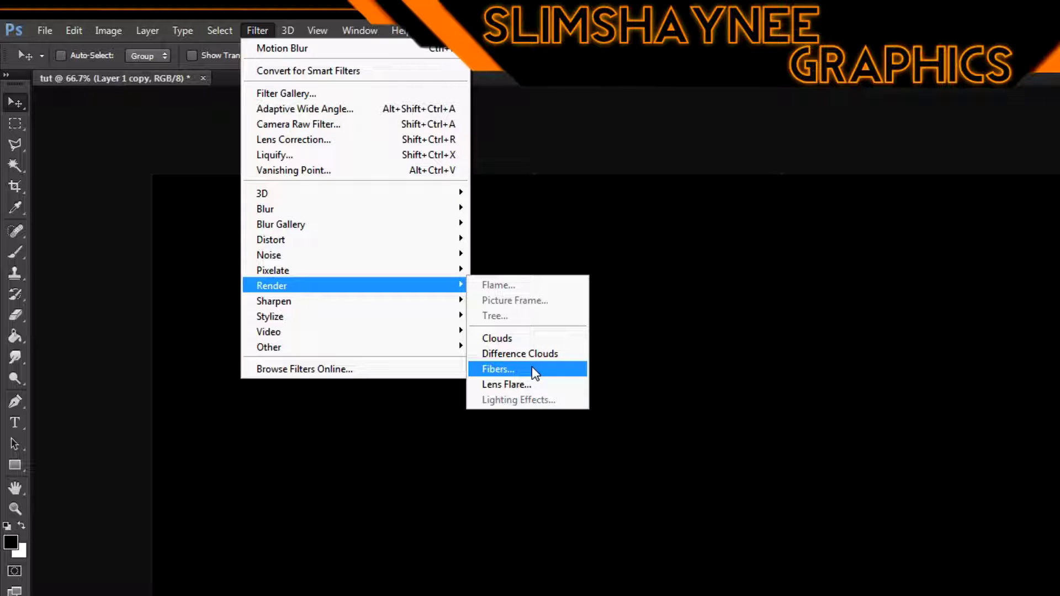
pyautogui.click(536, 334)
pyautogui.hotkey('ctrl', 'a')
pyautogui.hotkey('alt', 'BackSpace')
# Apply the Fibers render filter to Layer 1 copy with variance 16 and strength 4
pyautogui.click(255, 31)
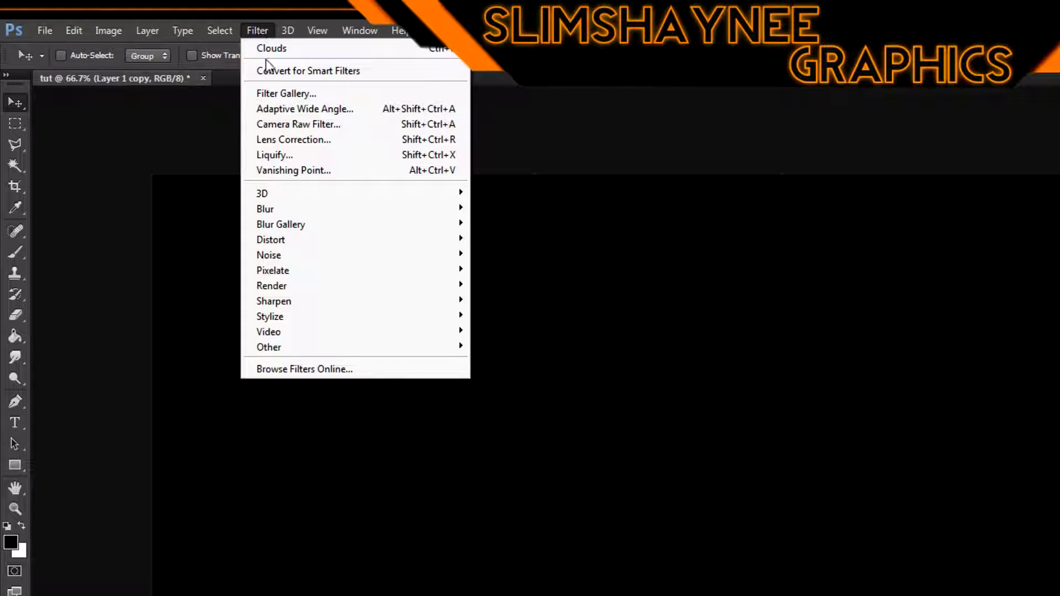
pyautogui.moveTo(368, 286)
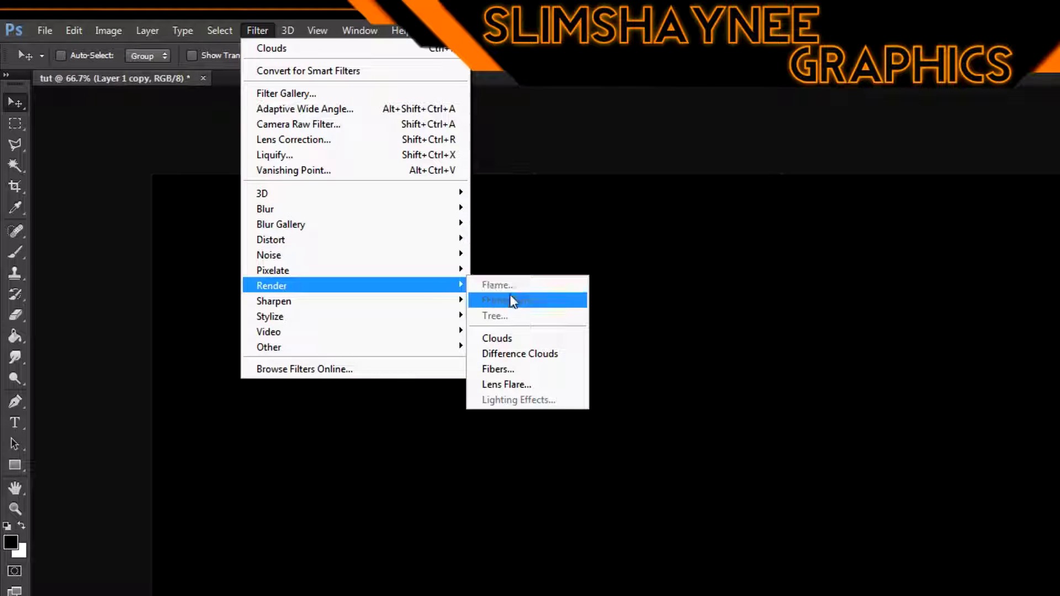
pyautogui.click(531, 369)
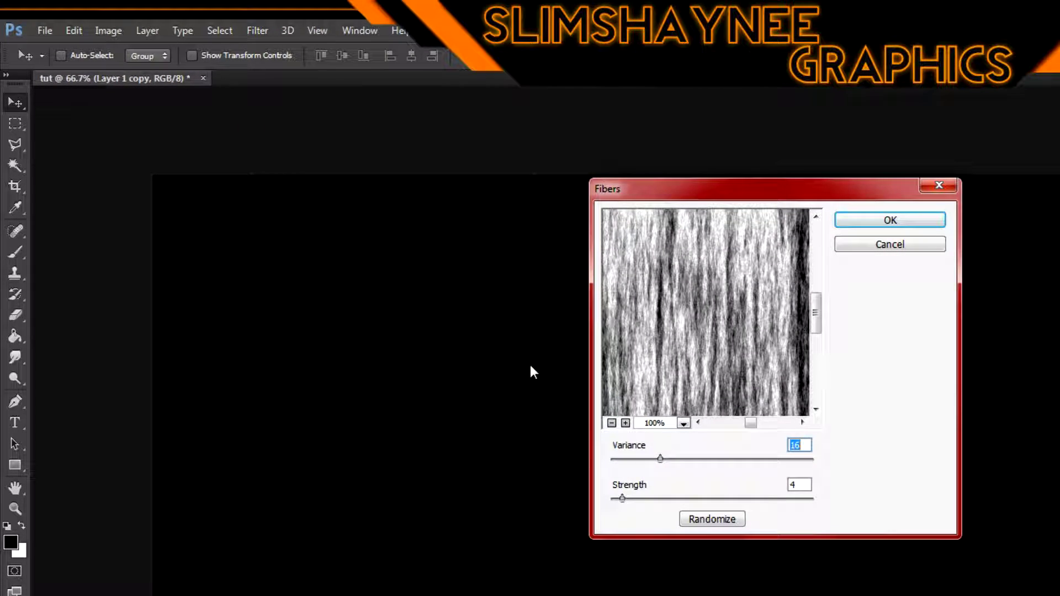
pyautogui.moveTo(784, 345); pyautogui.dragTo(756, 338)
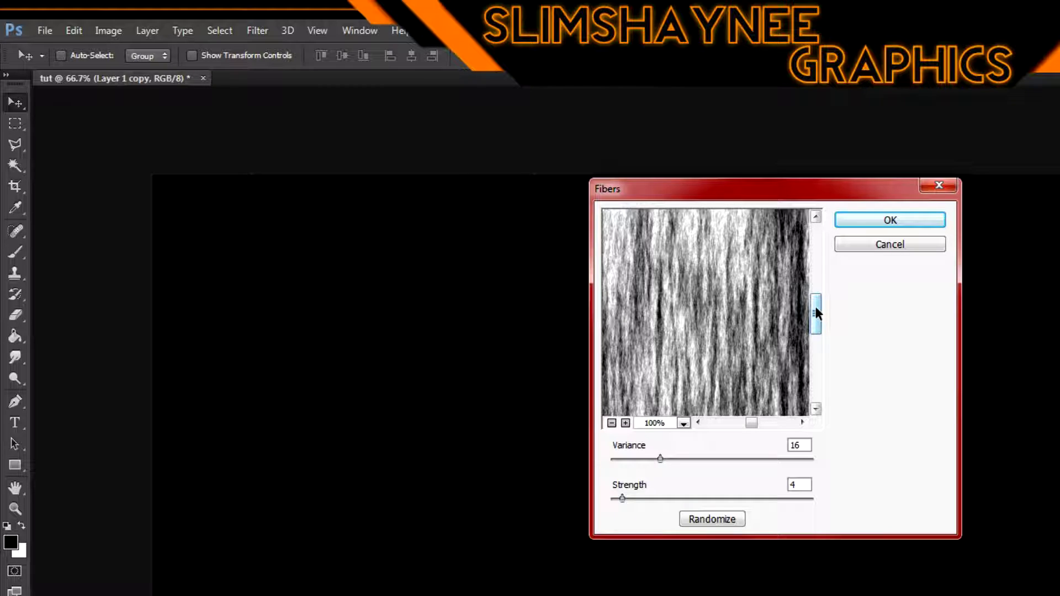
pyautogui.moveTo(818, 313); pyautogui.dragTo(818, 342)
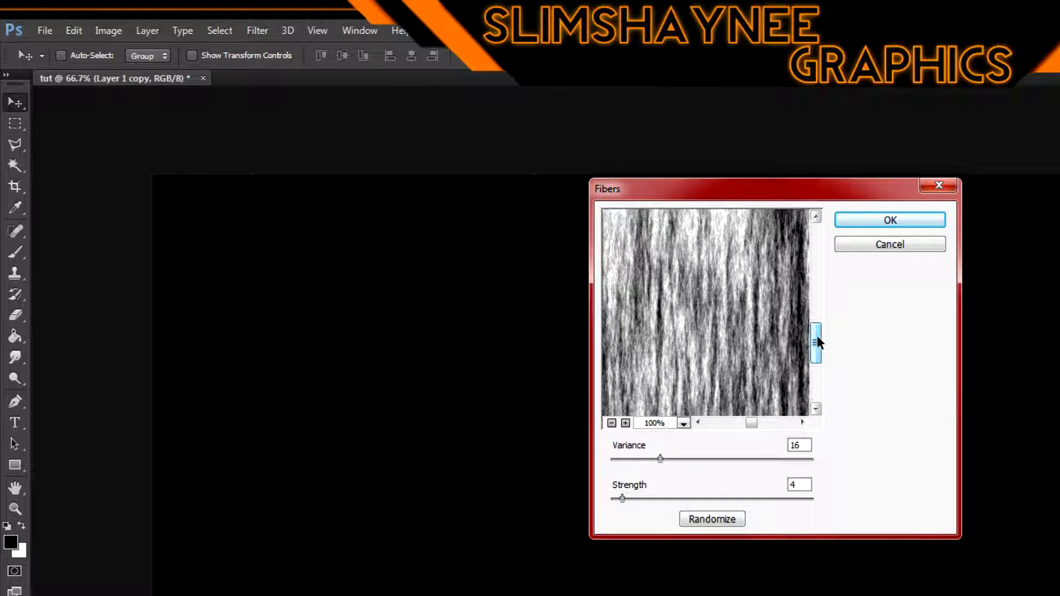
pyautogui.click(878, 220)
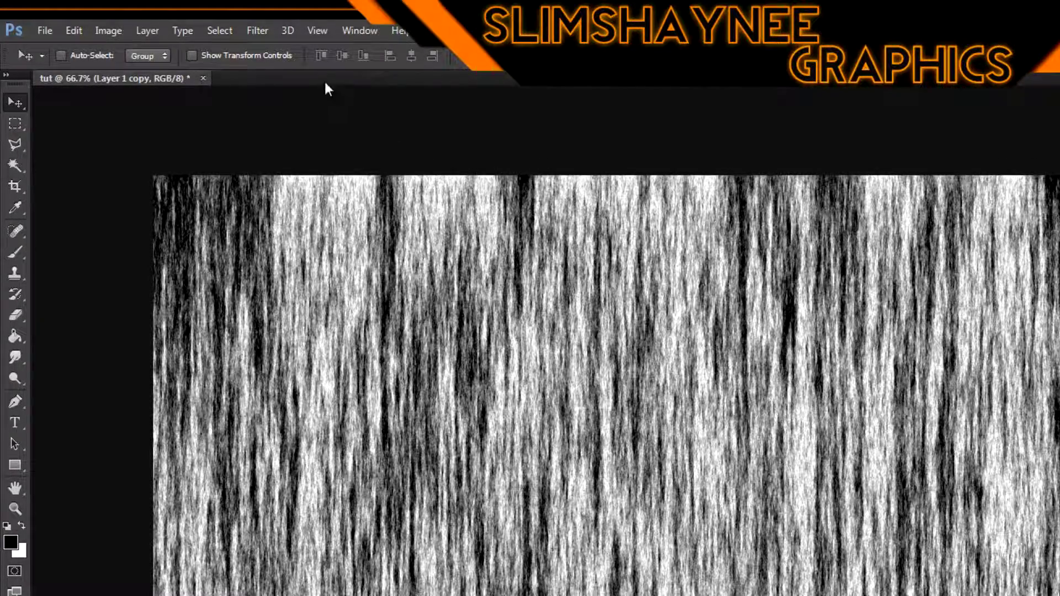
# Open the Motion Blur filter for the fiber texture on Layer 1 copy
pyautogui.click(267, 33)
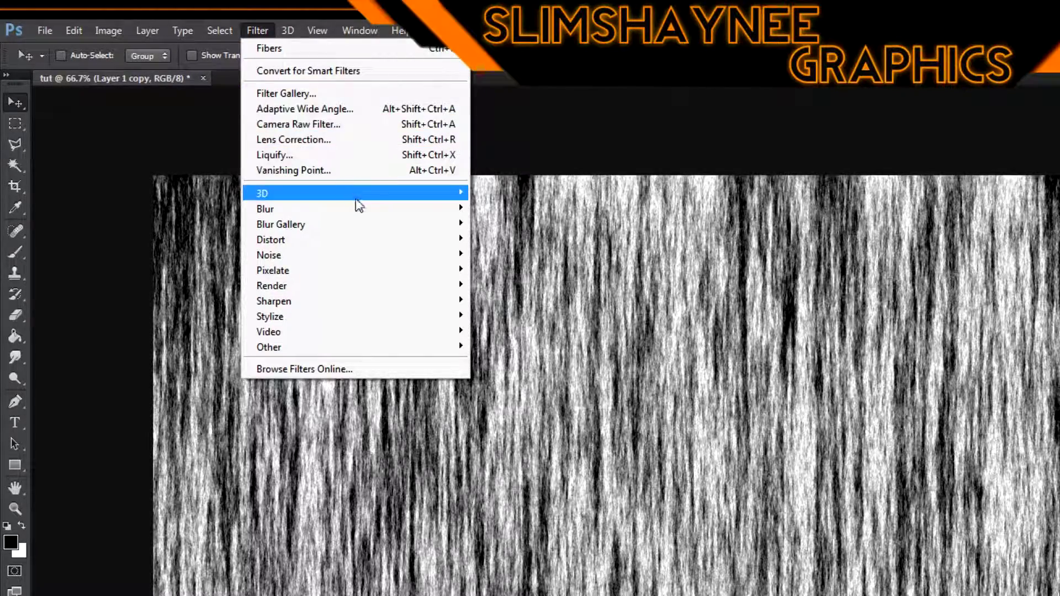
pyautogui.moveTo(388, 213)
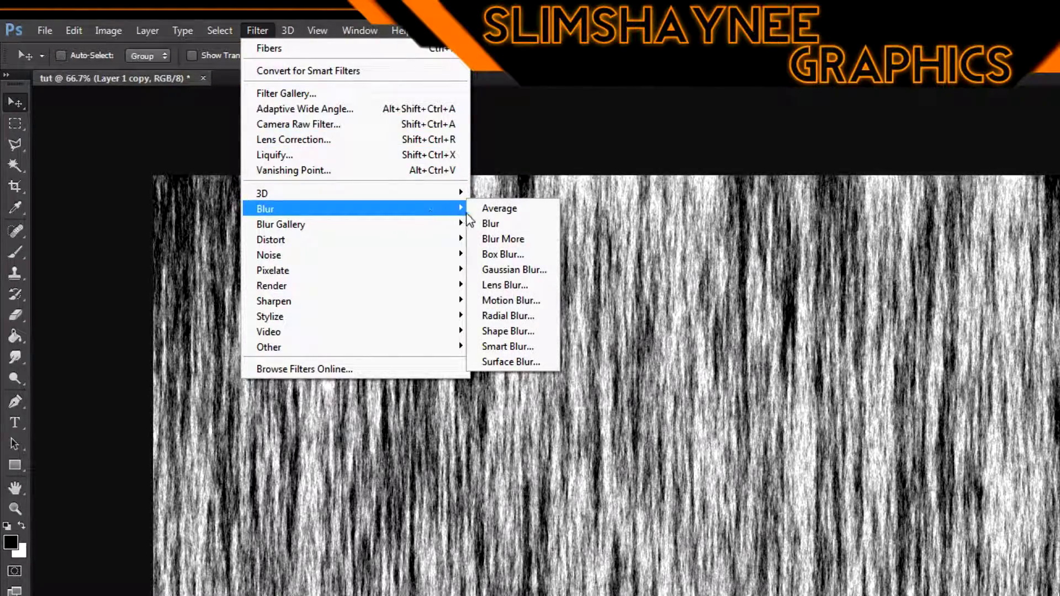
pyautogui.click(508, 300)
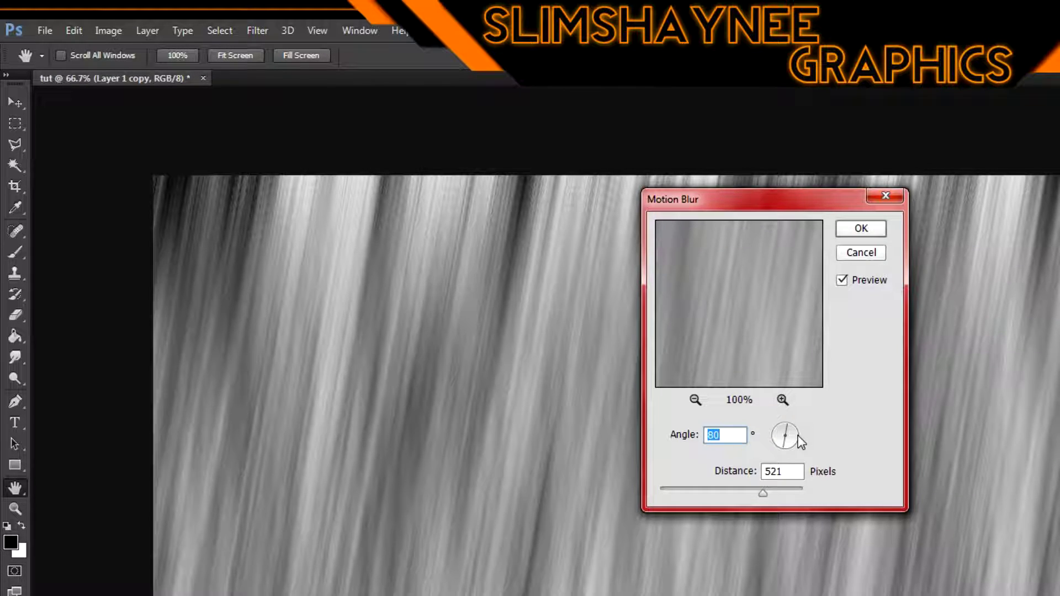
# Try motion blur angles of 0° and 52° on the fiber texture, with distances of 1, 83 and 430 pixels
pyautogui.write('3')
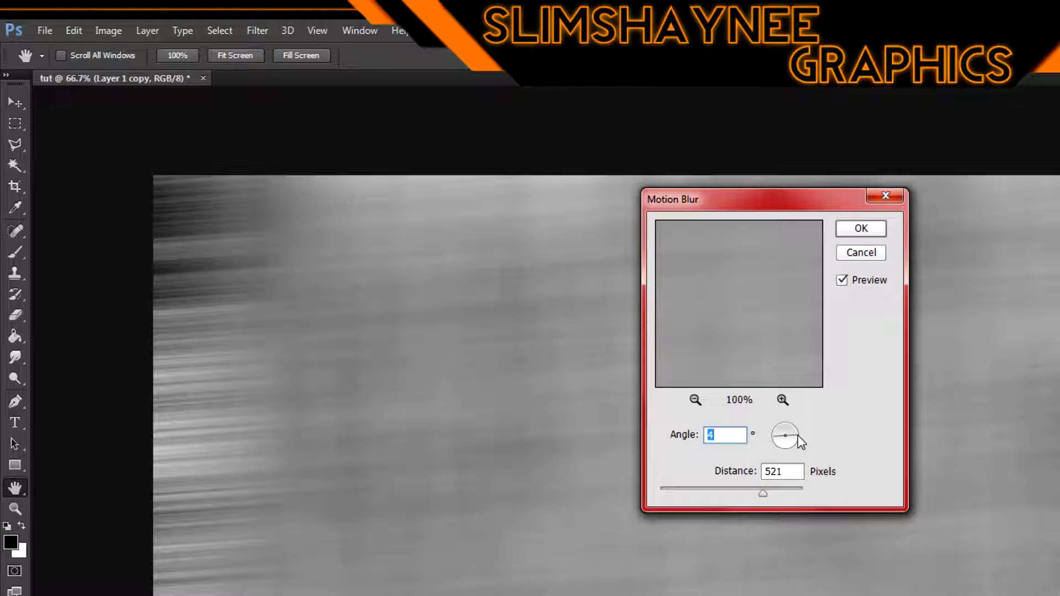
pyautogui.write('-')
pyautogui.write('0')
pyautogui.moveTo(755, 492); pyautogui.dragTo(668, 488)
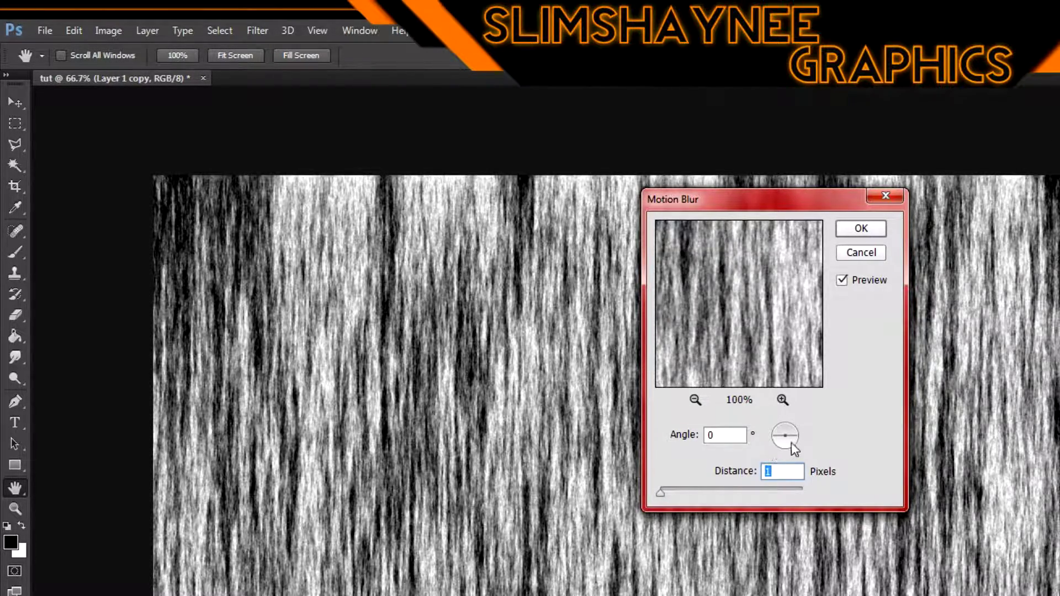
pyautogui.moveTo(657, 495); pyautogui.dragTo(707, 489)
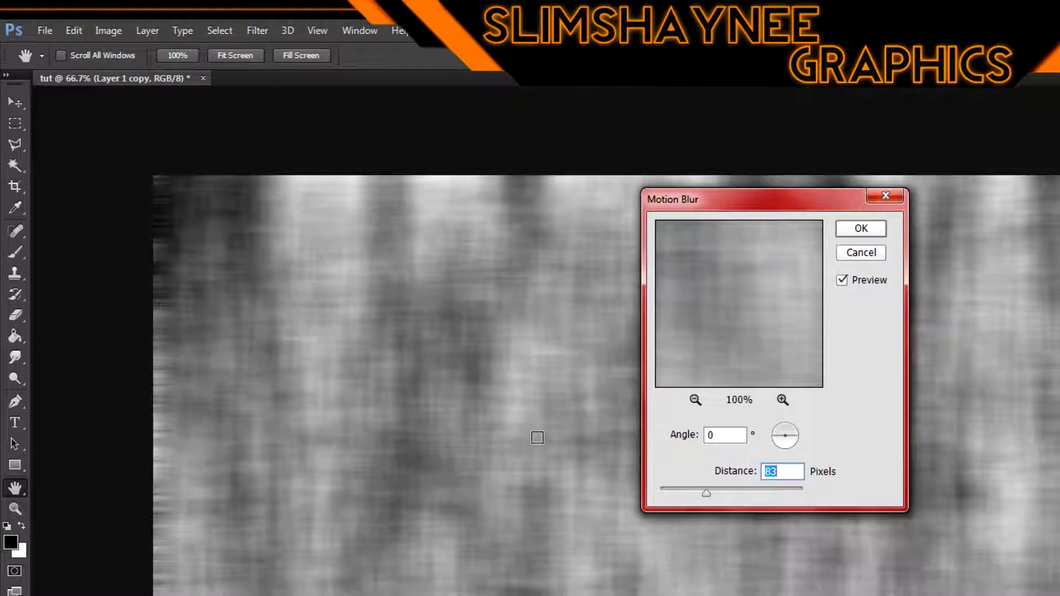
pyautogui.moveTo(708, 495); pyautogui.dragTo(761, 492)
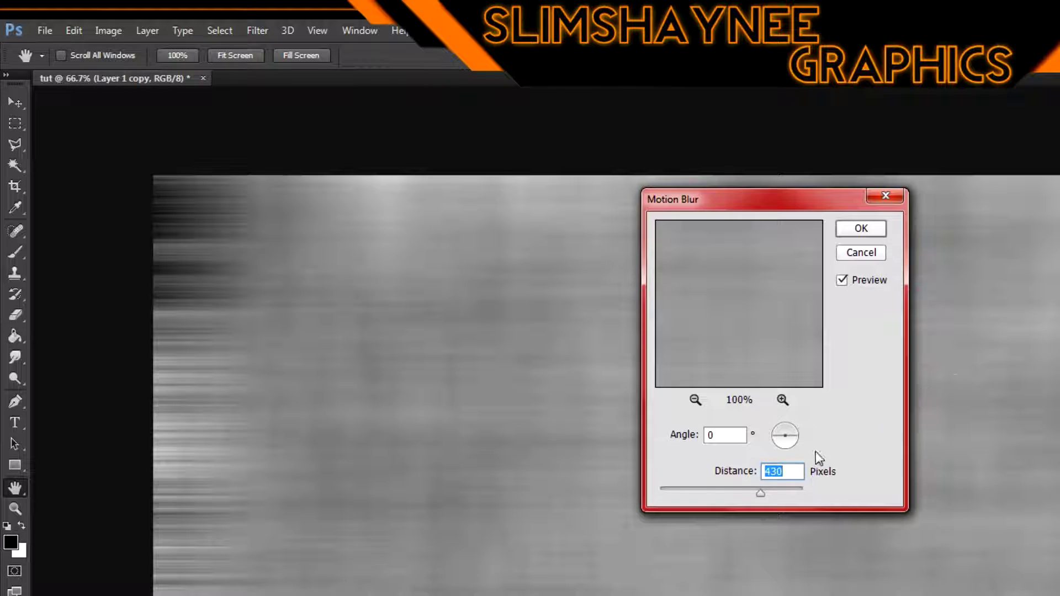
pyautogui.click(794, 432)
pyautogui.moveTo(794, 433); pyautogui.dragTo(792, 432)
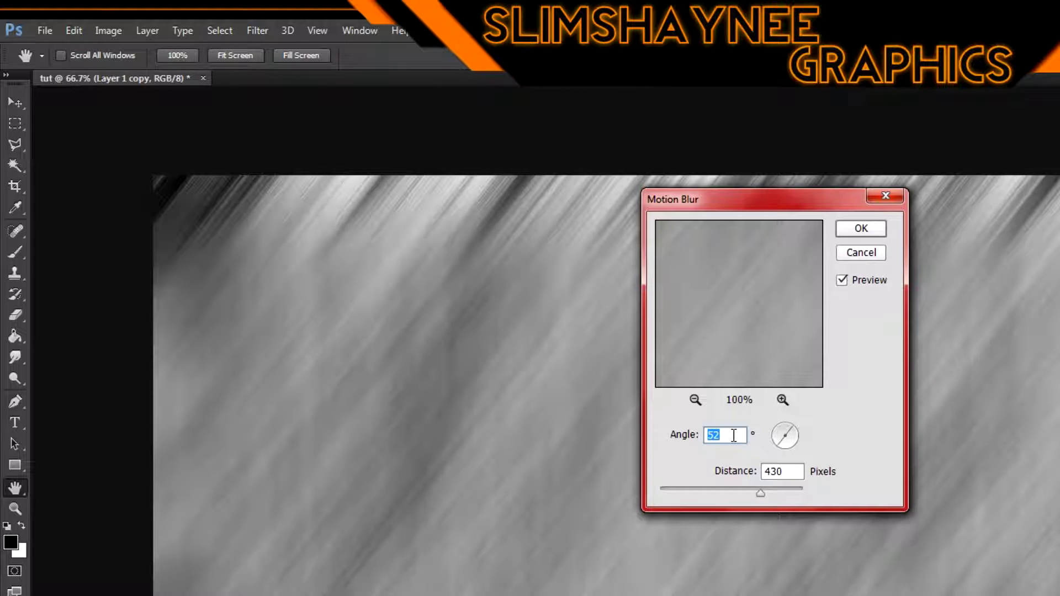
# Apply the motion blur to the fiber texture at an angle of 80° with a distance of 793 pixels
pyautogui.write('80')
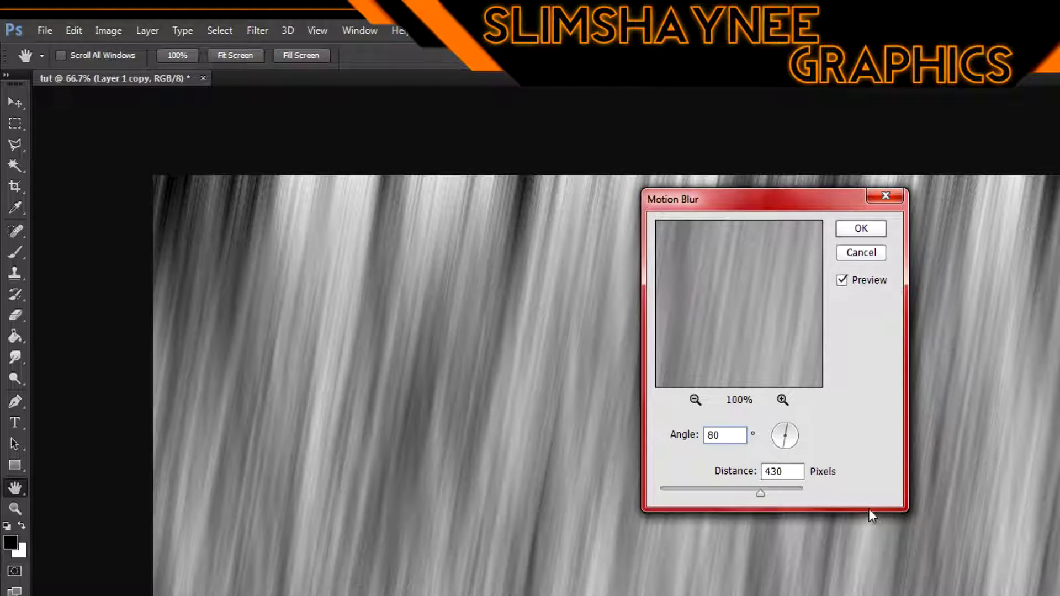
pyautogui.moveTo(760, 492); pyautogui.dragTo(798, 492)
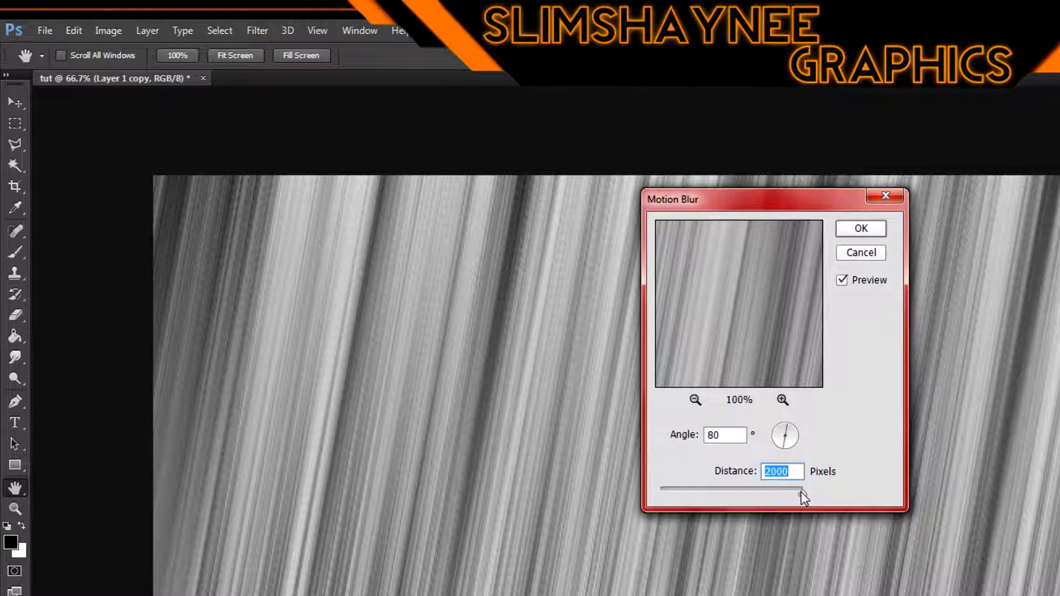
pyautogui.moveTo(803, 492); pyautogui.dragTo(765, 490)
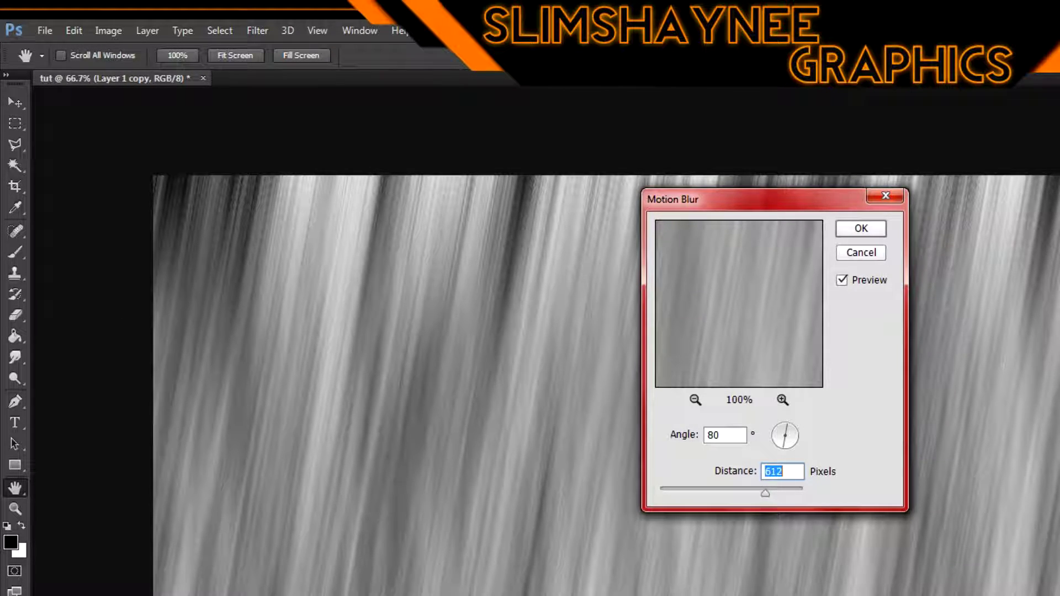
pyautogui.moveTo(763, 493); pyautogui.dragTo(770, 491)
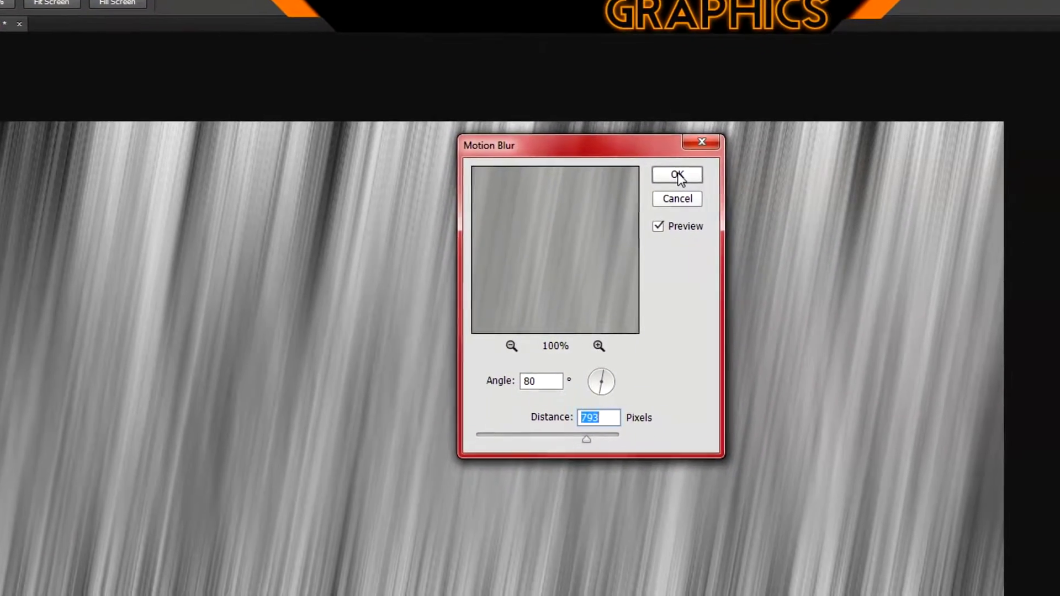
pyautogui.click(795, 209)
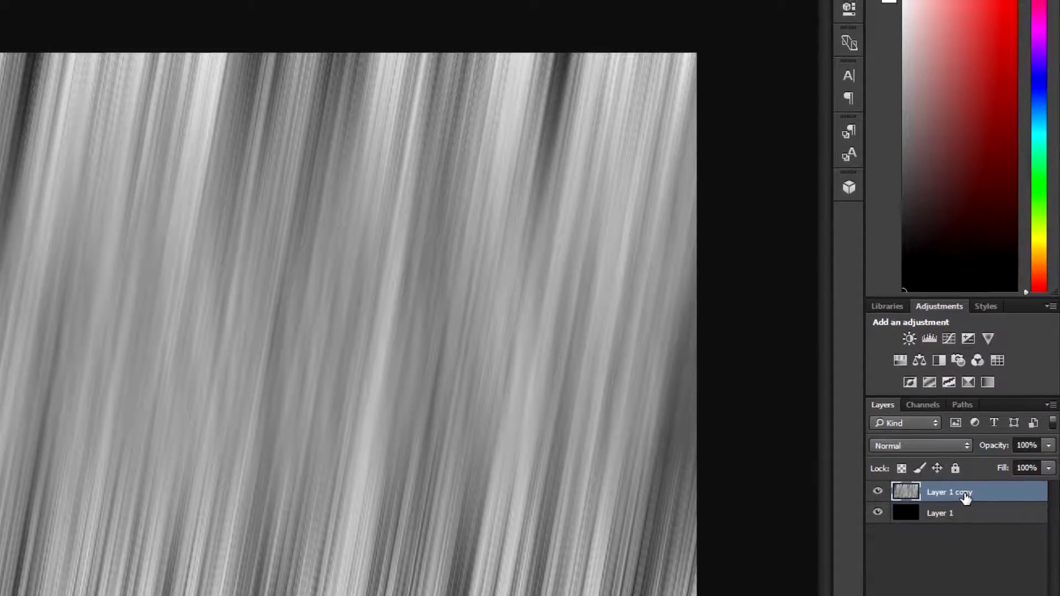
# Open the layer style settings of Layer 1 copy and add a pattern overlay with the Overlay blend mode
pyautogui.rightClick(963, 488)
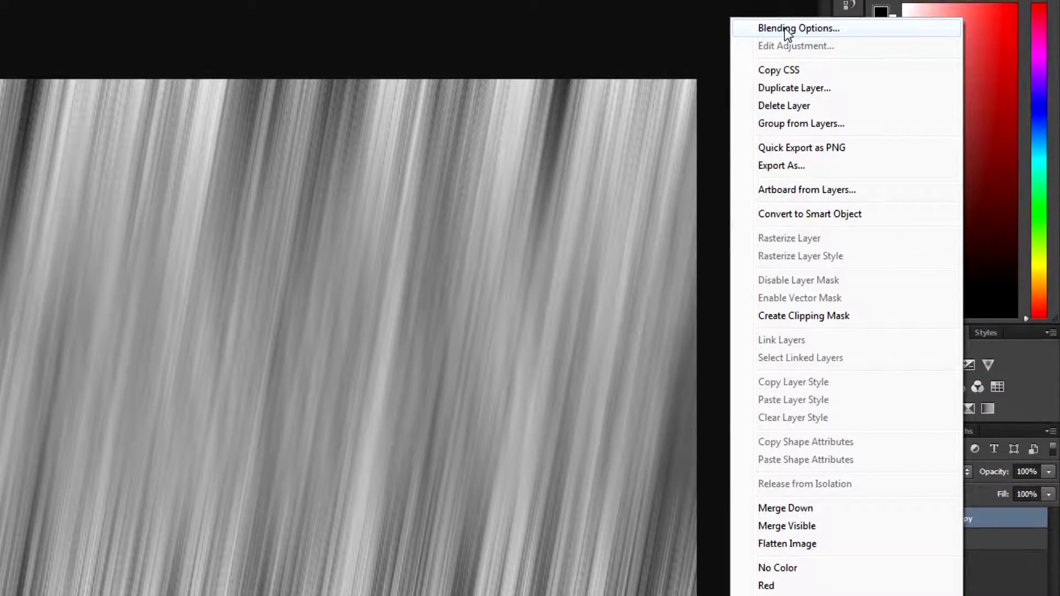
pyautogui.click(856, 22)
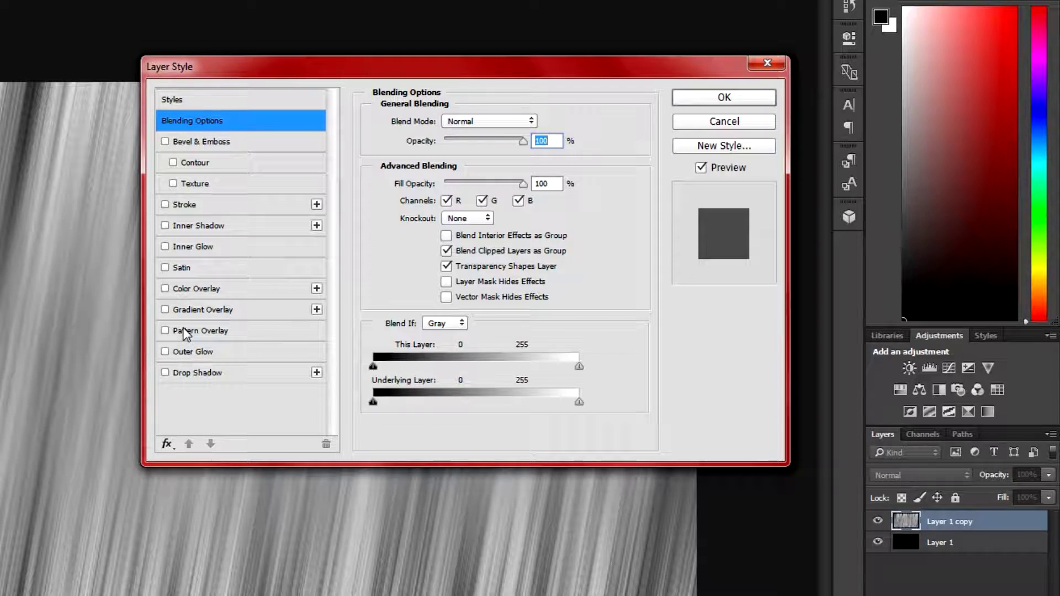
pyautogui.click(165, 330)
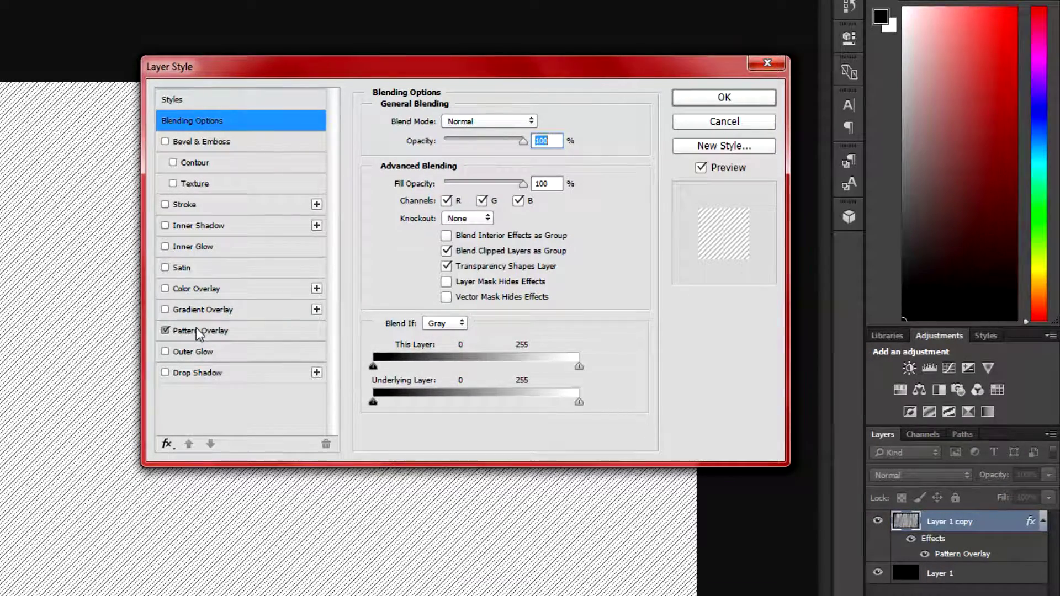
pyautogui.click(209, 332)
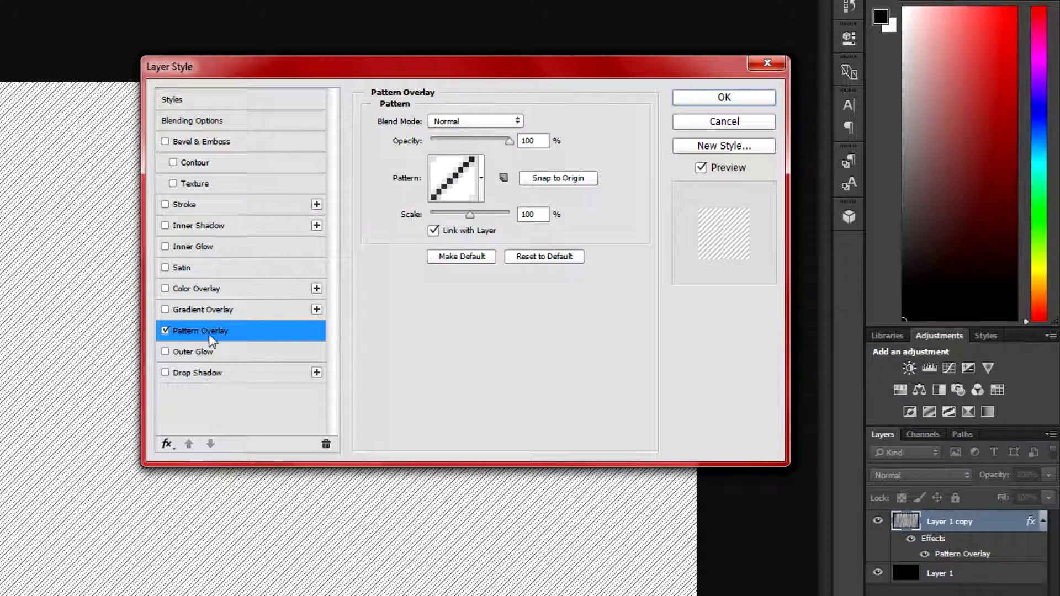
pyautogui.click(468, 122)
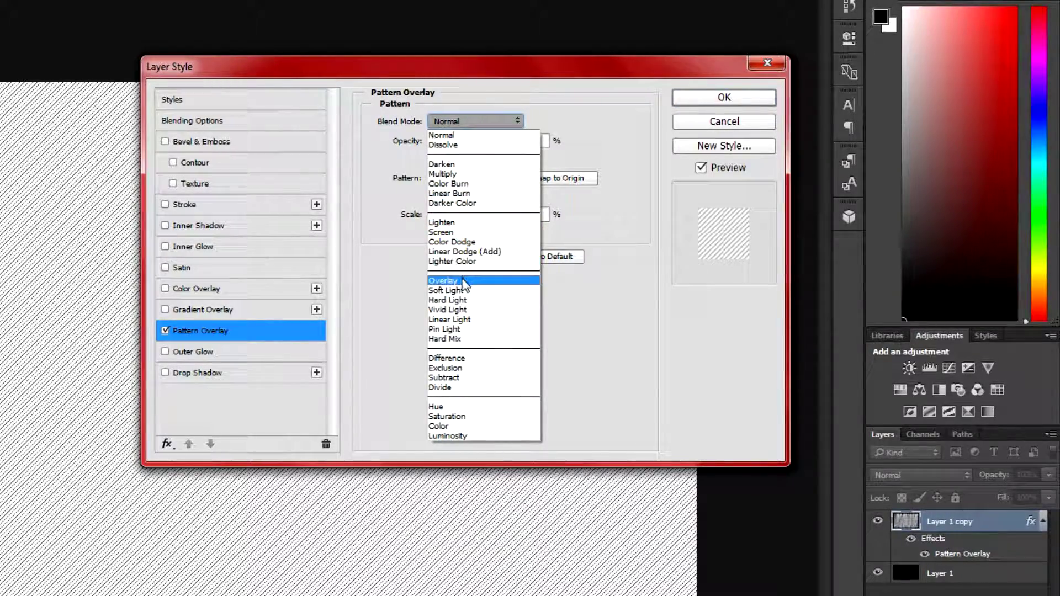
pyautogui.click(463, 280)
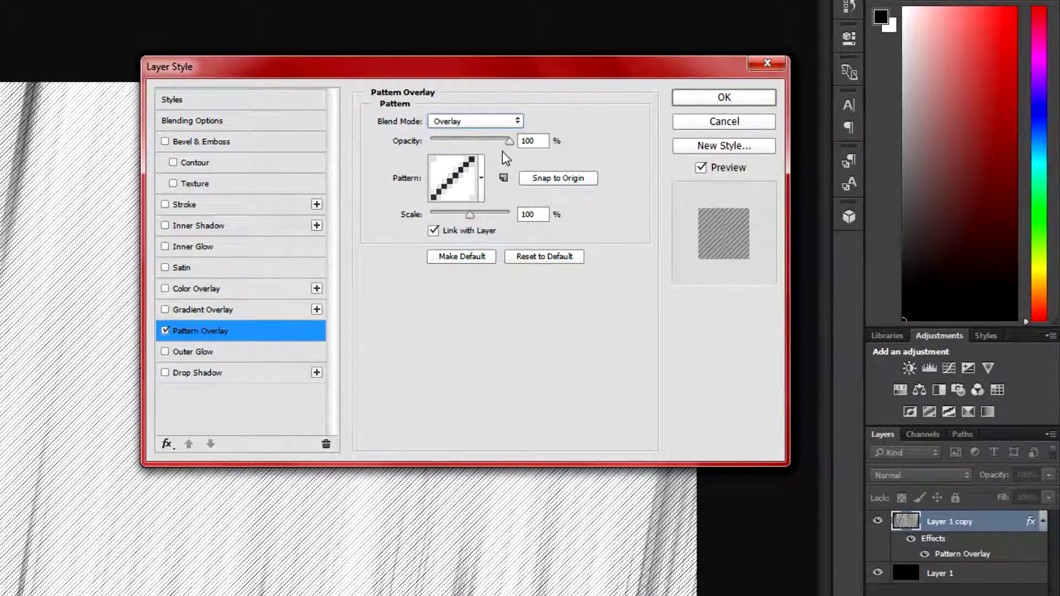
# Set the pattern overlay to Multiply with the dark blue pattern, trying 83% opacity before returning it to 100%
pyautogui.moveTo(508, 141)
pyautogui.mouseDown()
pyautogui.moveTo(442, 138)
pyautogui.moveTo(505, 153)
pyautogui.mouseUp()
pyautogui.click(486, 121)
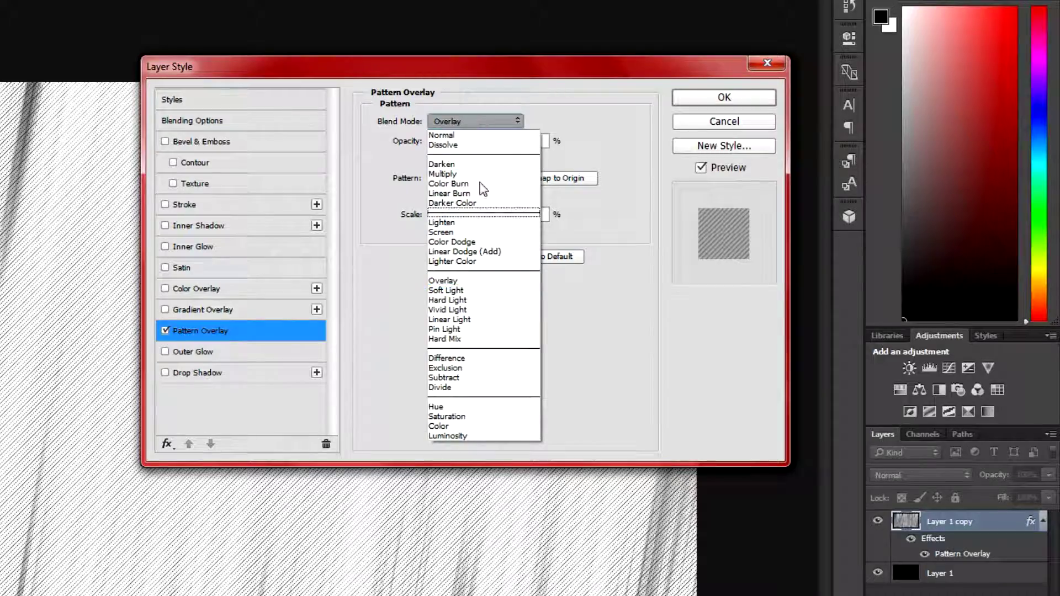
pyautogui.click(459, 173)
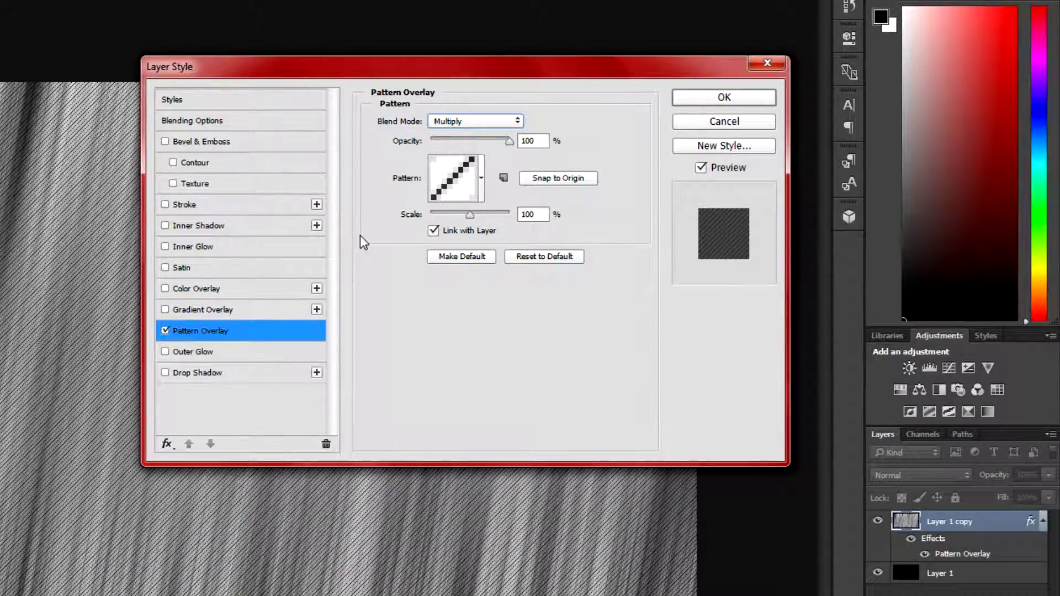
pyautogui.click(482, 165)
pyautogui.click(378, 280)
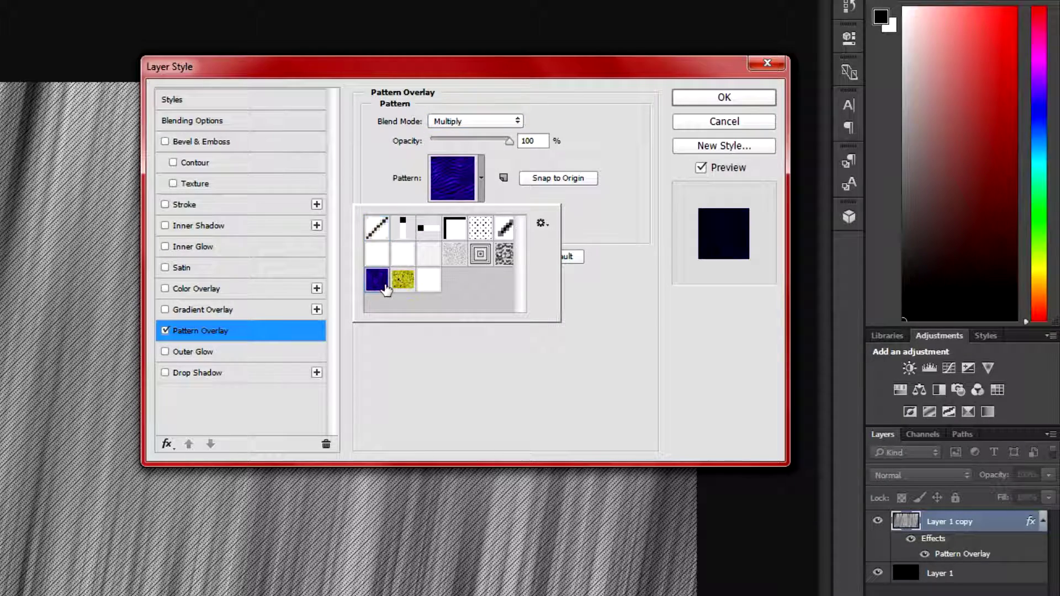
pyautogui.click(499, 144)
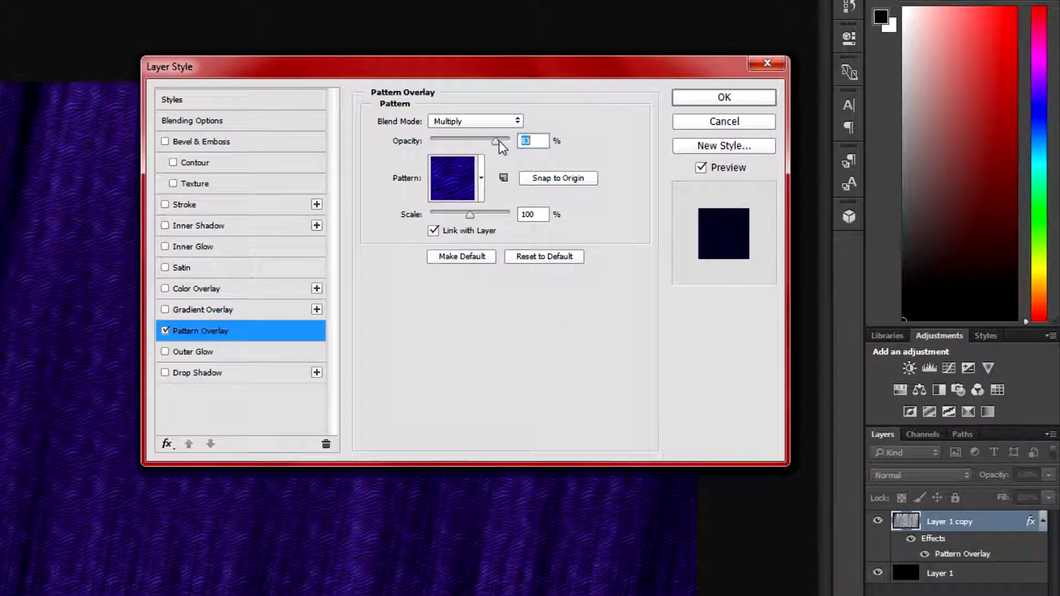
pyautogui.moveTo(494, 144)
pyautogui.mouseDown()
pyautogui.moveTo(445, 142)
pyautogui.moveTo(511, 146)
pyautogui.mouseUp()
# Switch the blue pattern overlay to the Overlay blend mode and move the dialog aside to expose the texture
pyautogui.click(482, 178)
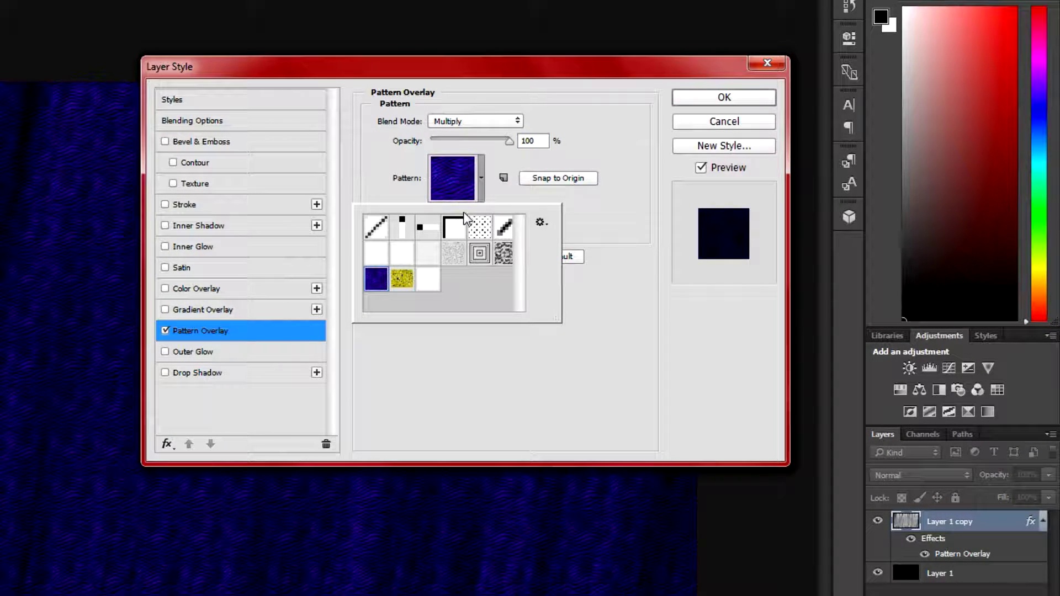
pyautogui.click(466, 120)
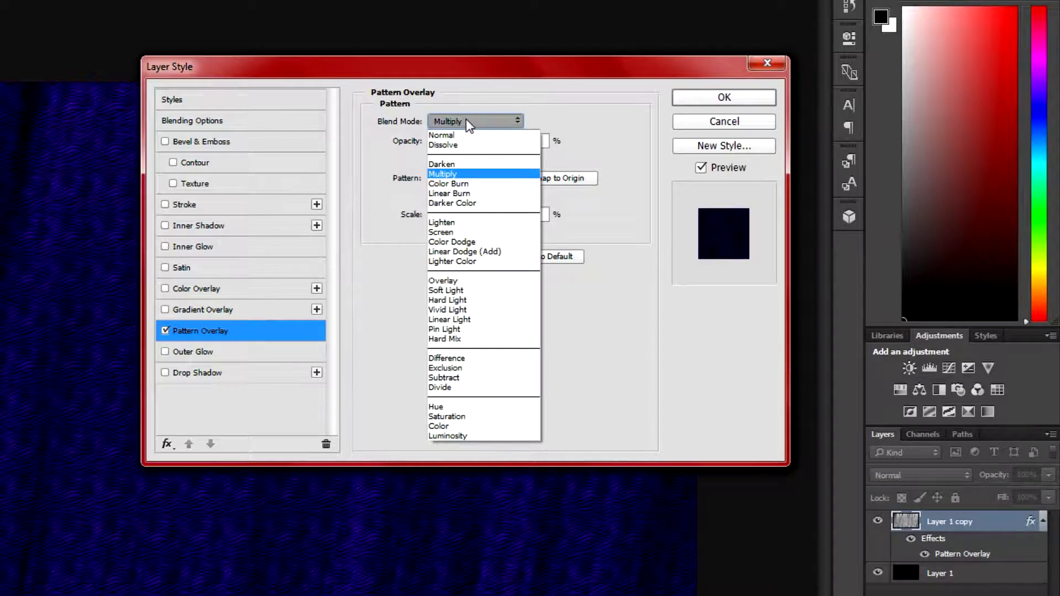
pyautogui.click(442, 290)
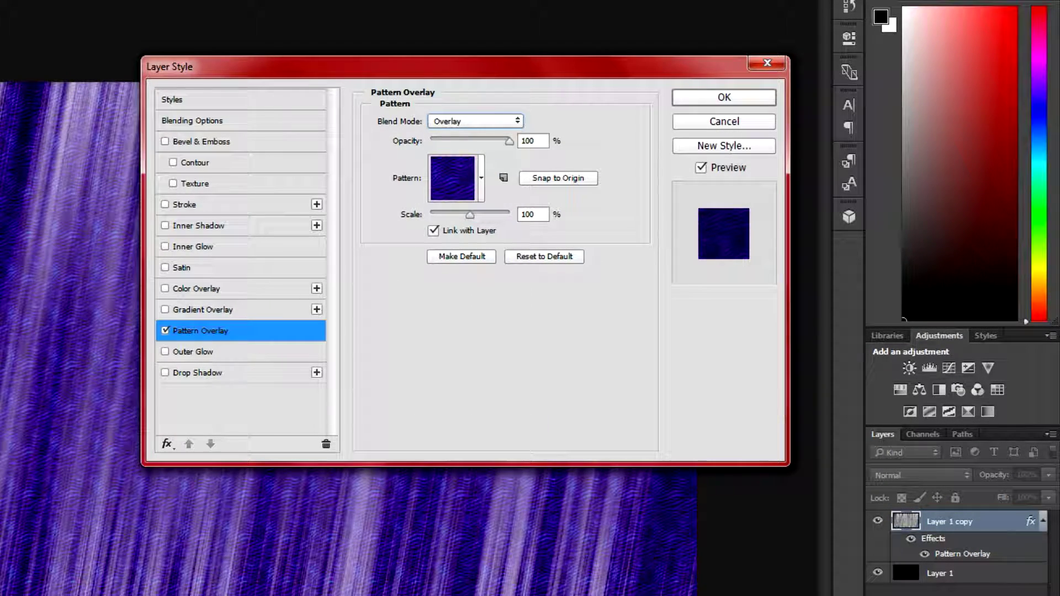
pyautogui.moveTo(263, 63); pyautogui.dragTo(45, 85)
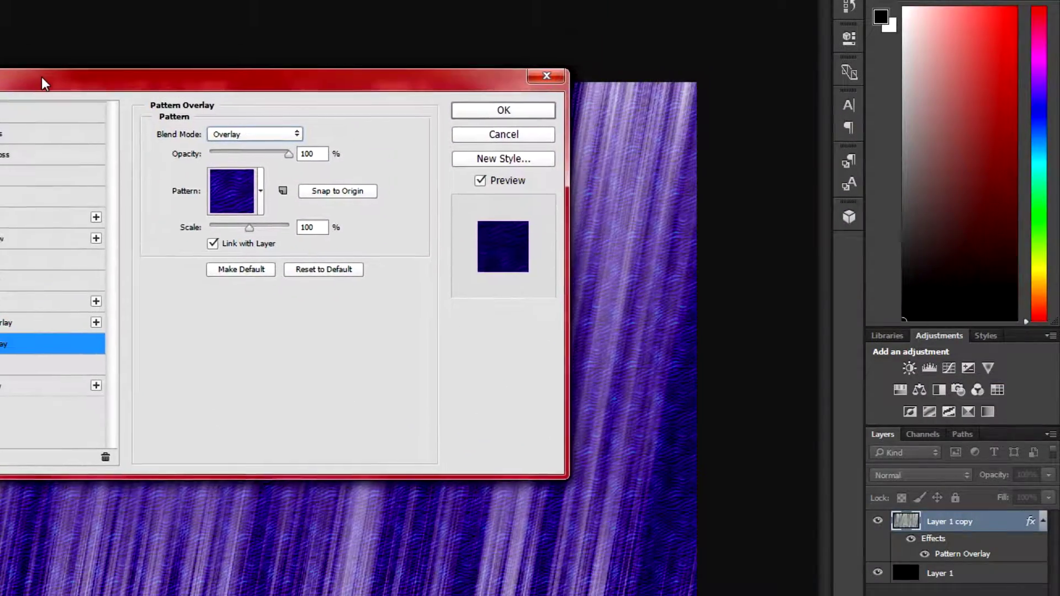
# Try the yellow flower pattern in the pattern overlay, switching its blend mode from Overlay to Multiply
pyautogui.click(257, 205)
pyautogui.click(184, 303)
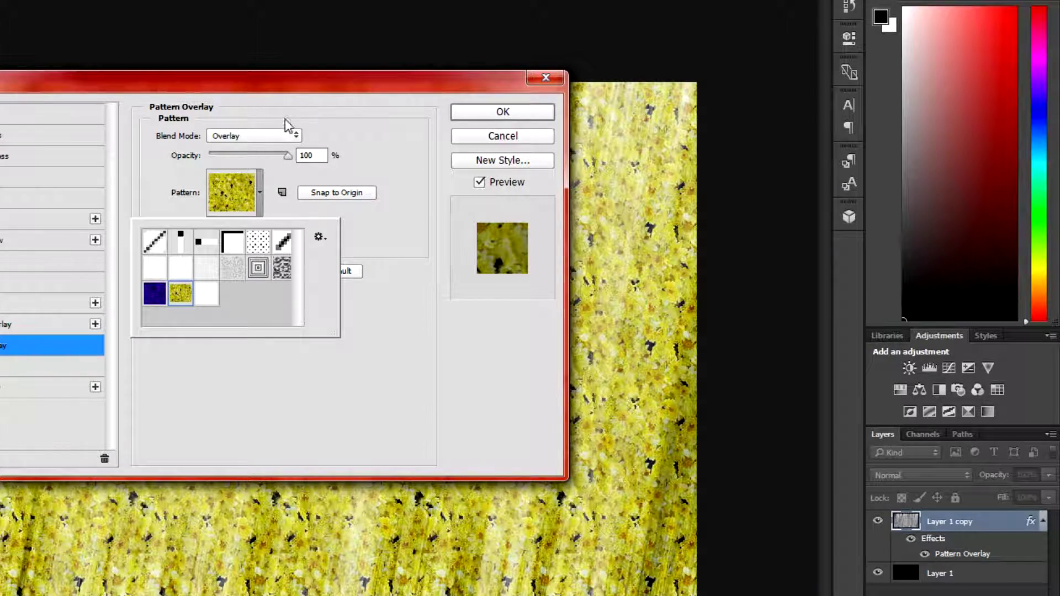
pyautogui.click(276, 136)
pyautogui.click(238, 189)
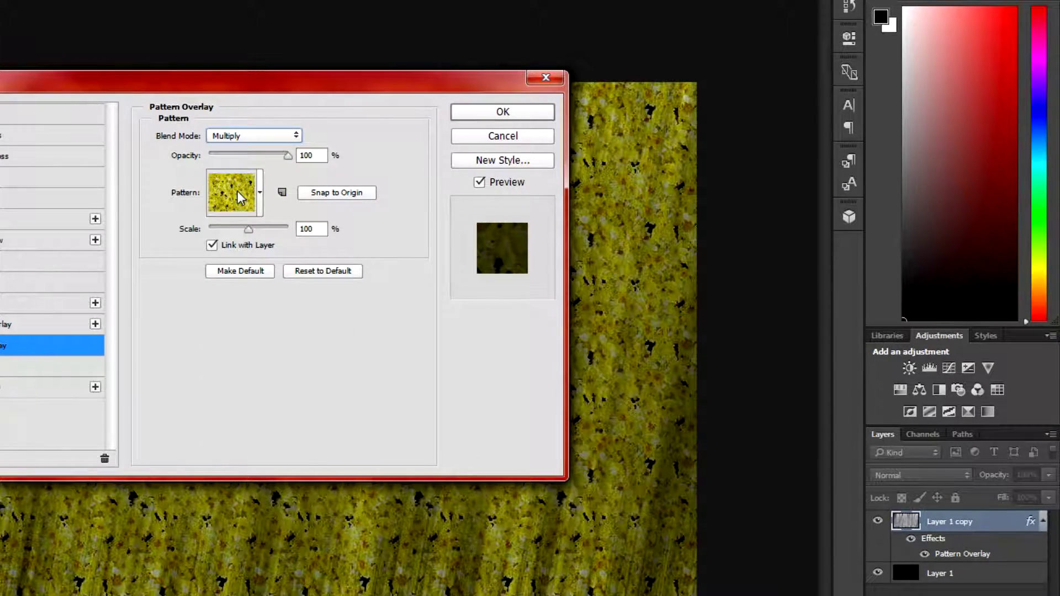
pyautogui.moveTo(191, 93); pyautogui.dragTo(155, 99)
pyautogui.click(212, 136)
pyautogui.click(212, 136)
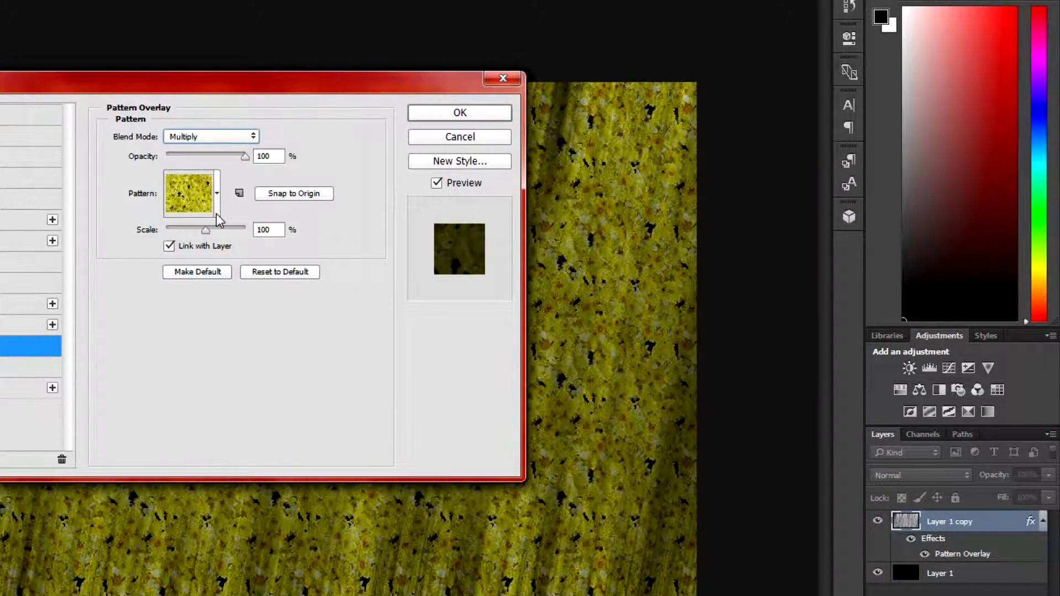
# Try the thick diagonal-line pattern in the pattern overlay and change its blend mode to Overlay at 100% opacity
pyautogui.click(217, 204)
pyautogui.click(241, 276)
pyautogui.click(239, 242)
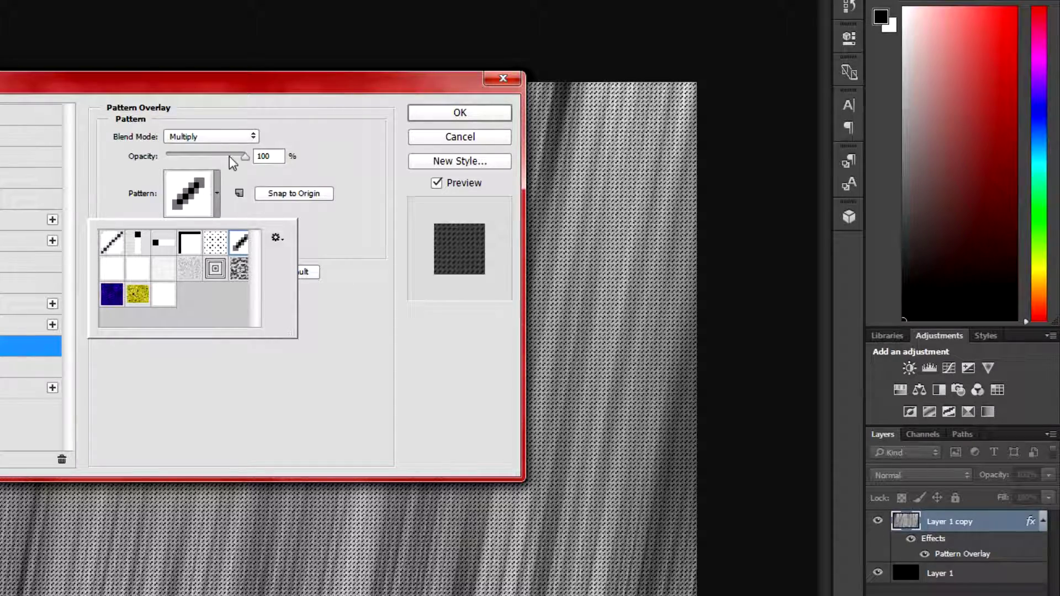
pyautogui.click(234, 170)
pyautogui.click(207, 137)
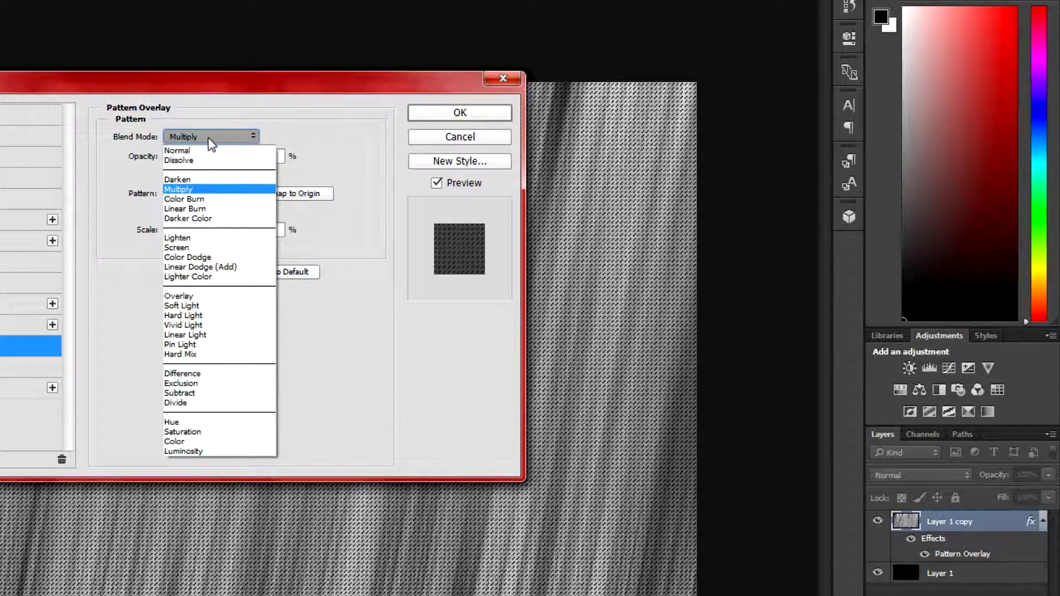
pyautogui.click(200, 295)
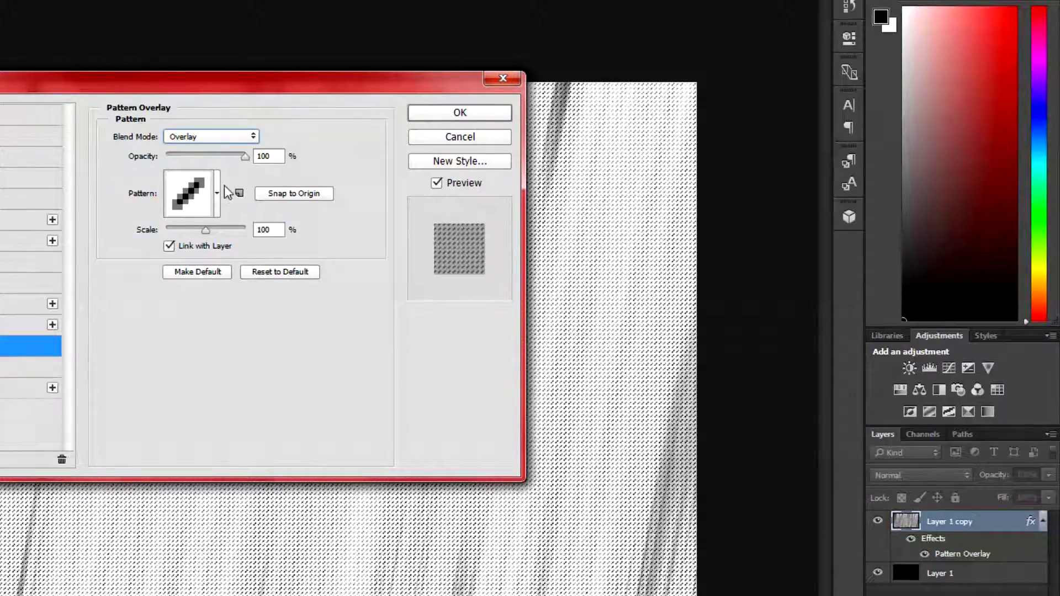
pyautogui.moveTo(240, 157)
pyautogui.mouseDown()
pyautogui.moveTo(181, 148)
pyautogui.moveTo(248, 156)
pyautogui.mouseUp()
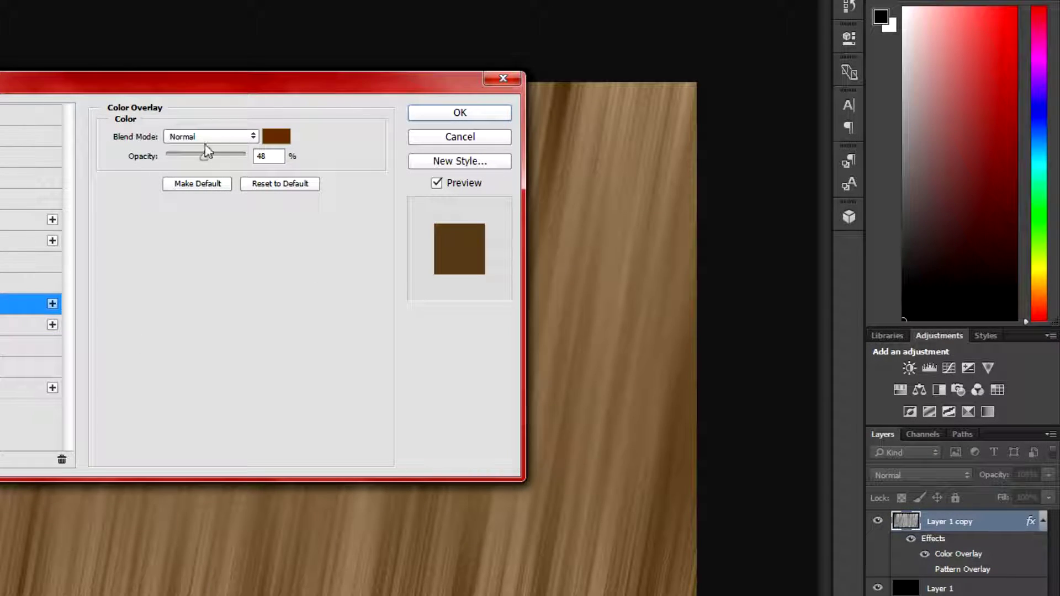
# Set the color overlay to bright cyan at 100% opacity, after trying the orange ffa030
pyautogui.click(277, 137)
pyautogui.write('ffa030')
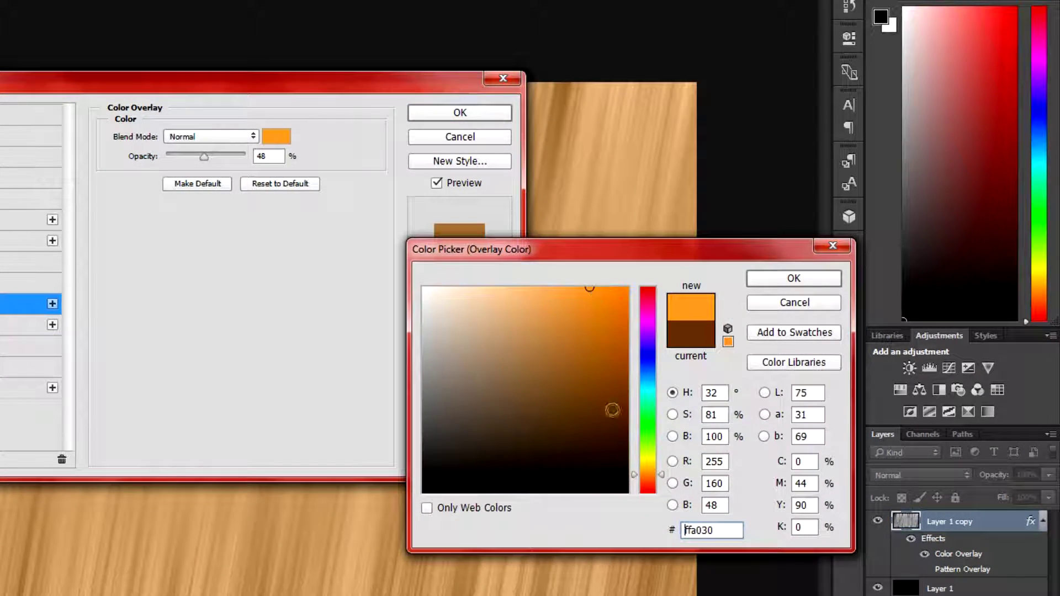
pyautogui.moveTo(645, 428); pyautogui.dragTo(634, 391)
pyautogui.click(815, 285)
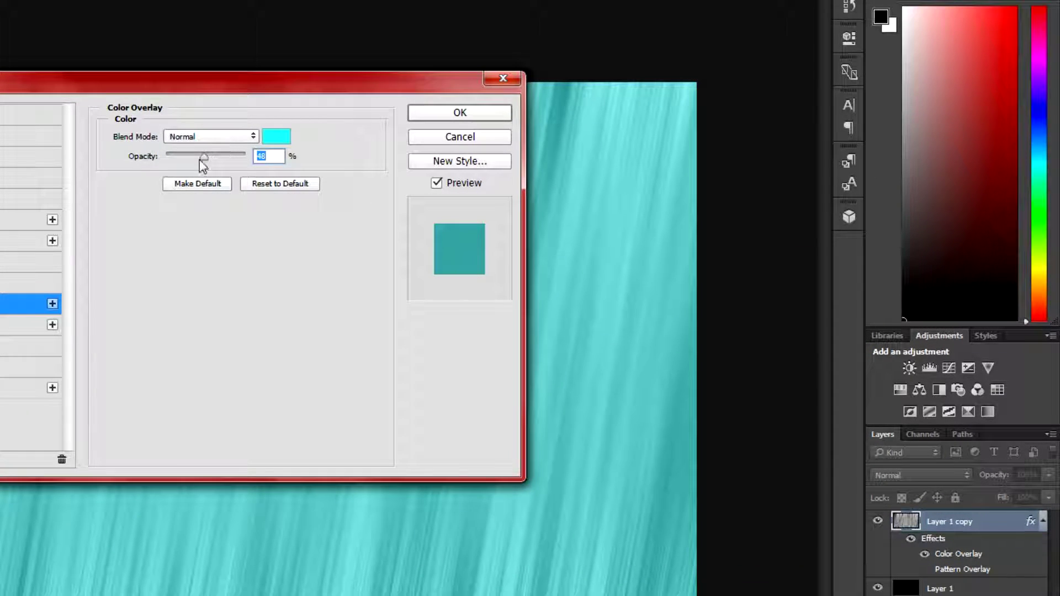
pyautogui.moveTo(203, 158); pyautogui.dragTo(246, 157)
# Compare the Multiply and Overlay blend modes for the cyan color overlay, ending on Multiply
pyautogui.click(188, 136)
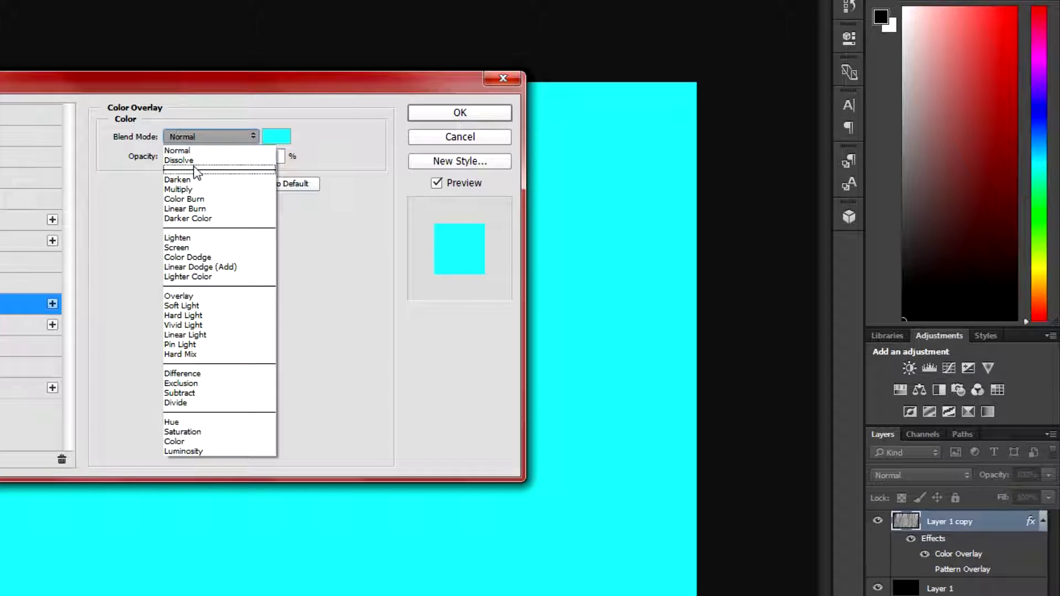
pyautogui.click(198, 194)
pyautogui.click(198, 138)
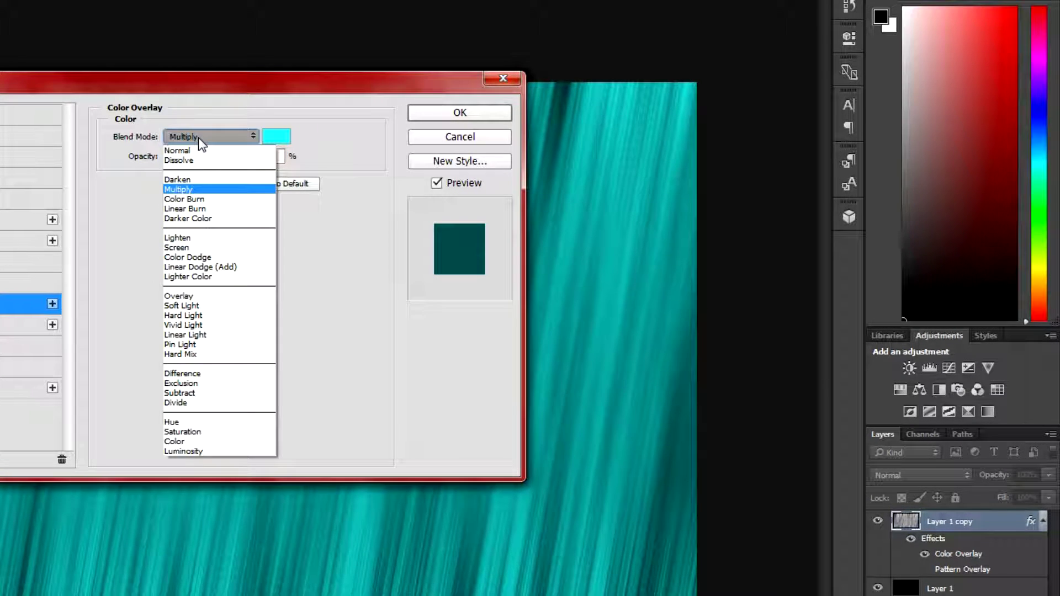
pyautogui.click(207, 293)
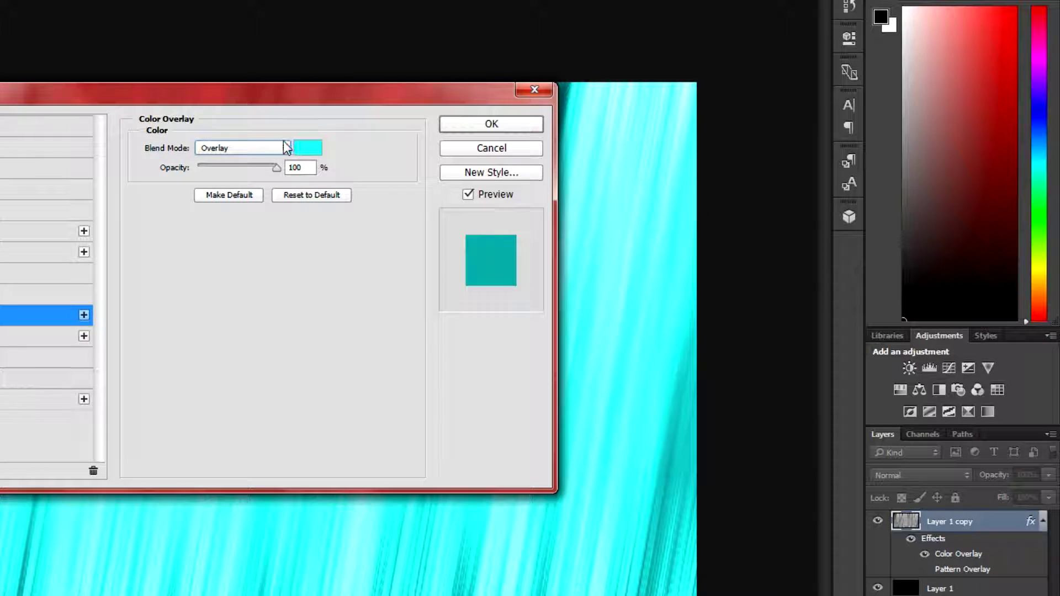
pyautogui.click(265, 148)
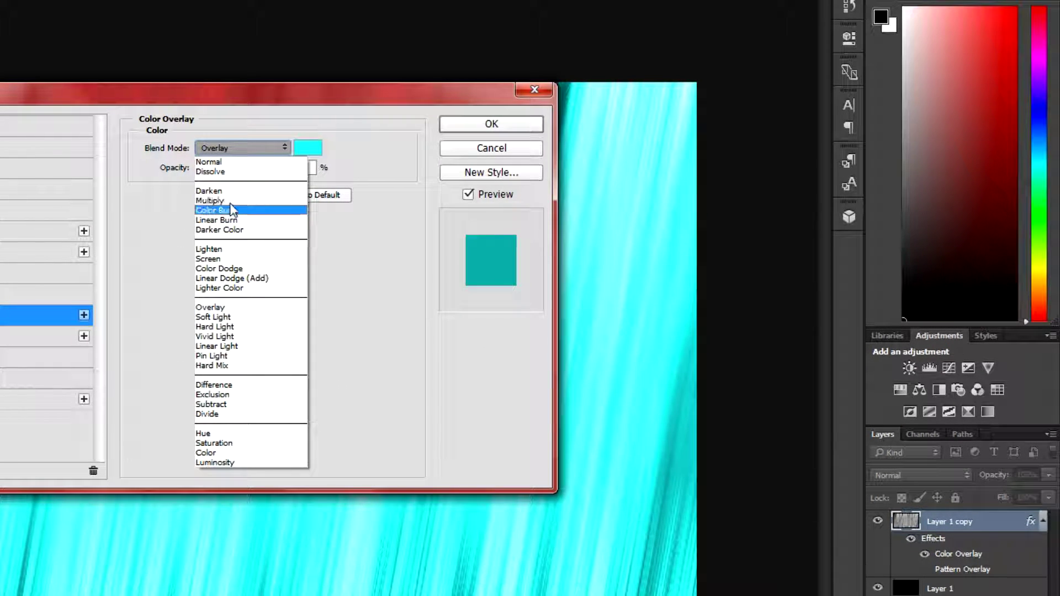
pyautogui.click(238, 148)
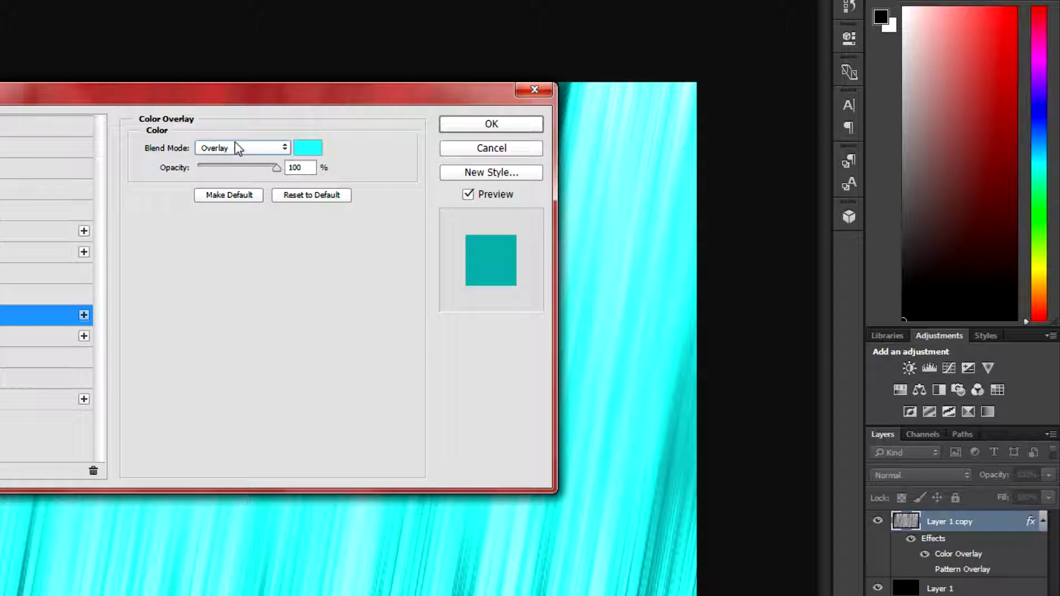
pyautogui.click(227, 149)
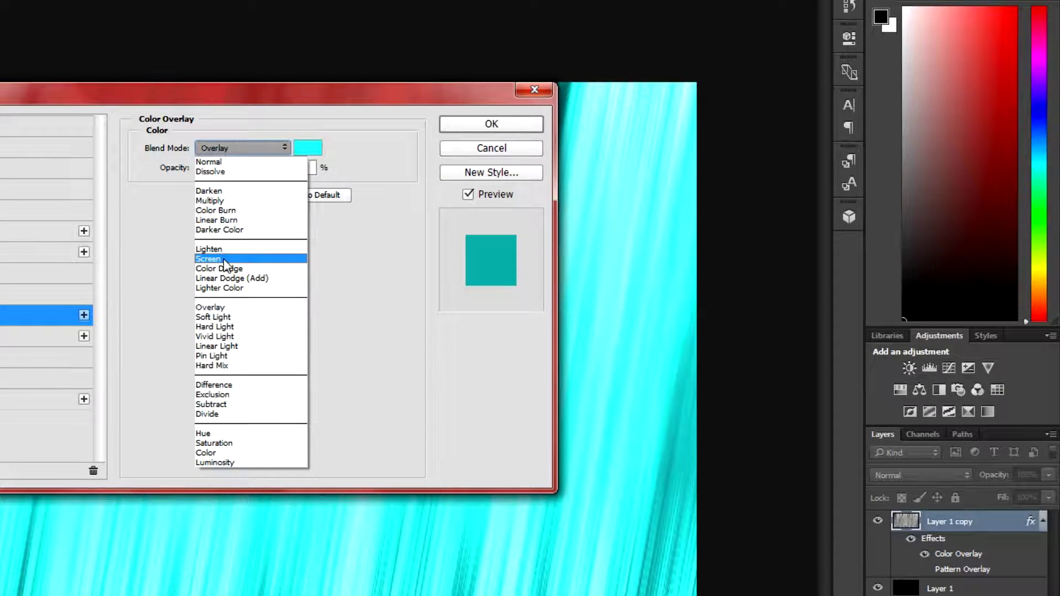
pyautogui.click(226, 200)
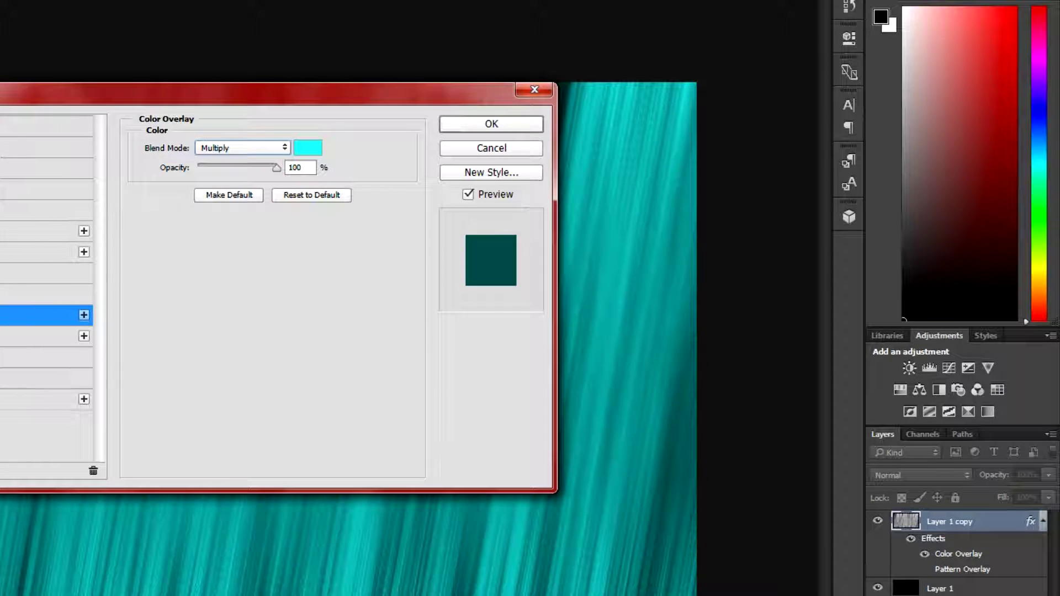
# Turn off the color overlay and enable the gradient overlay on Layer 1 copy
pyautogui.click(33, 315)
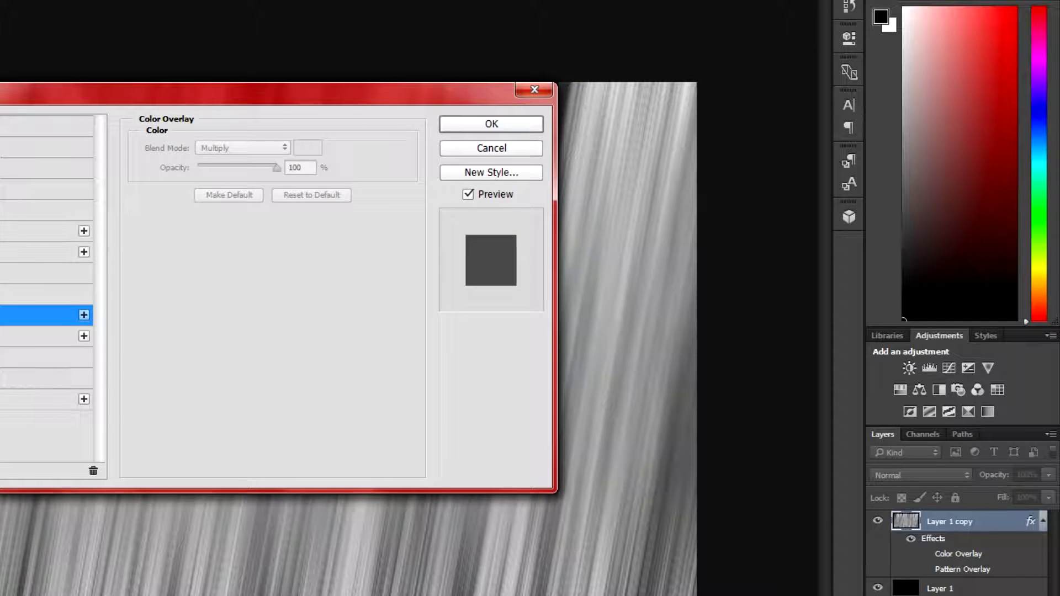
pyautogui.click(33, 336)
pyautogui.press('Return')
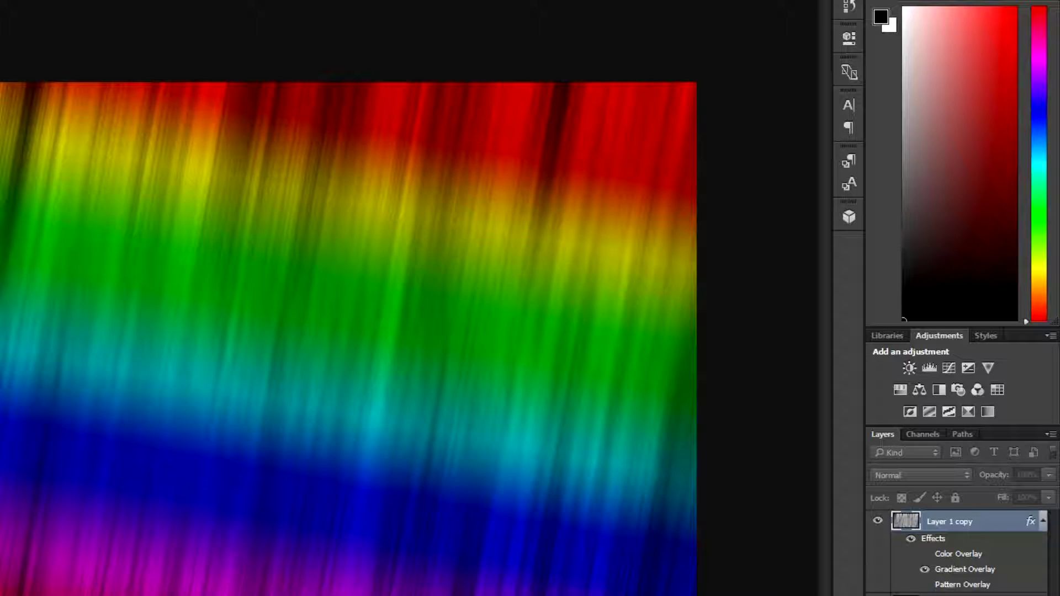
# Inspect the gradient overlay settings of Layer 1 copy, moving the dialog to view the gradient on the streaks
pyautogui.doubleClick(965, 569)
pyautogui.moveTo(67, 221); pyautogui.dragTo(25, 163)
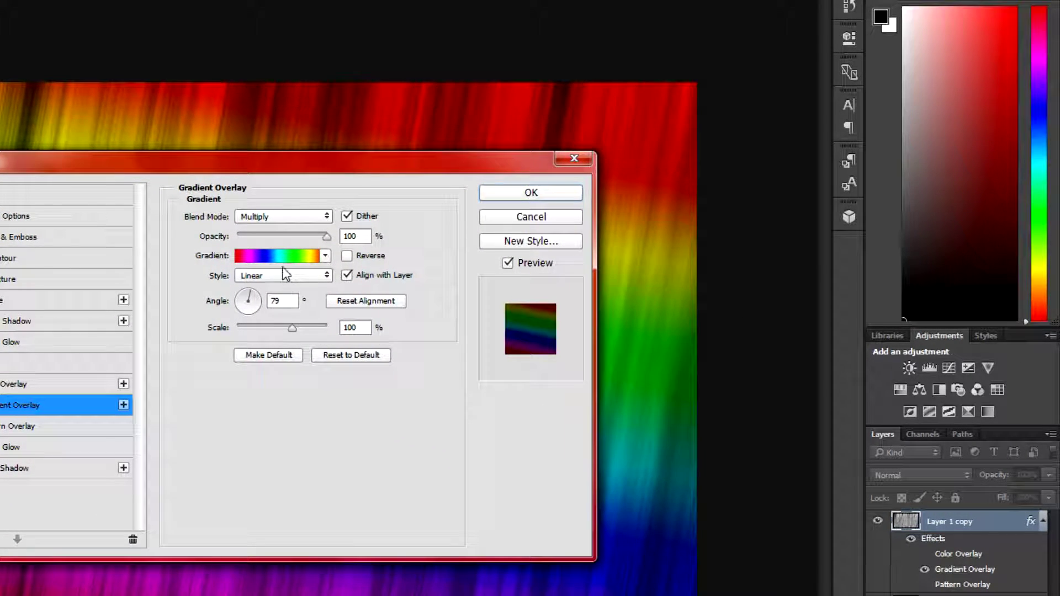
pyautogui.press('Return')
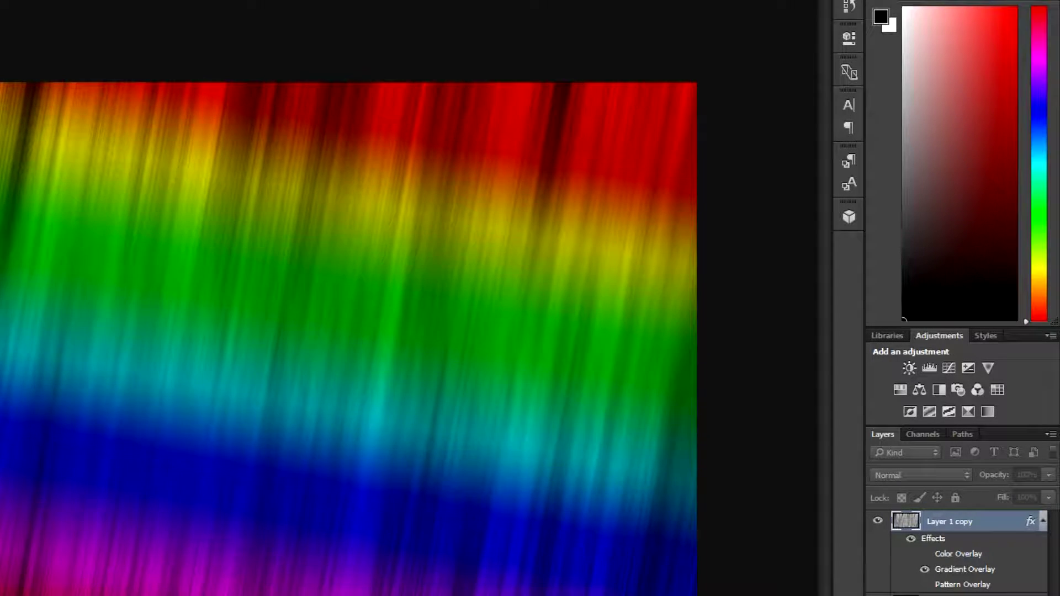
pyautogui.moveTo(203, 304); pyautogui.dragTo(191, 288)
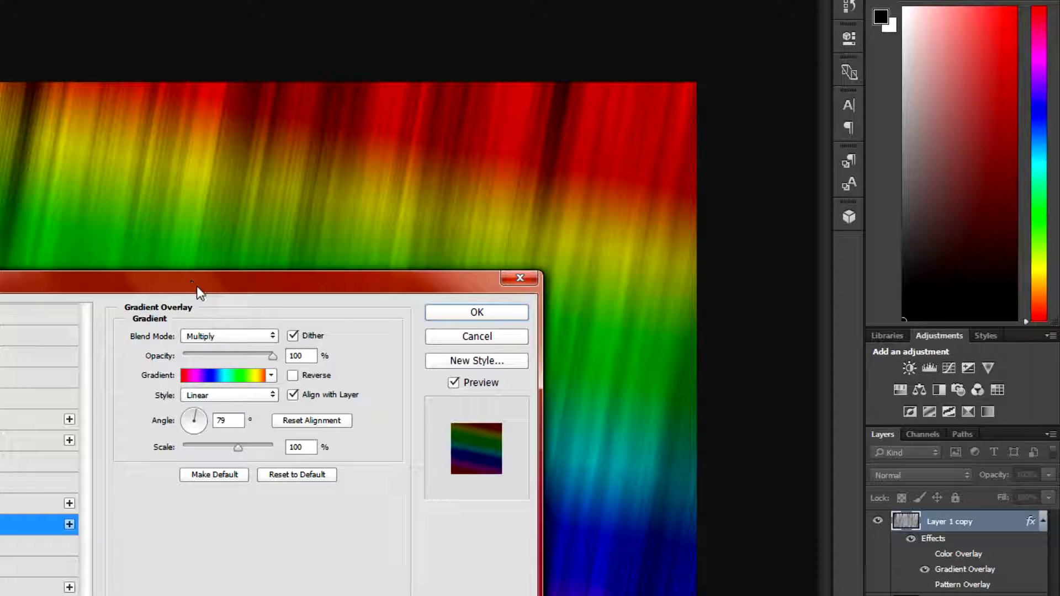
# Compare the Overlay blend mode with Multiply for the gradient overlay, and apply the layer style with Multiply
pyautogui.click(233, 335)
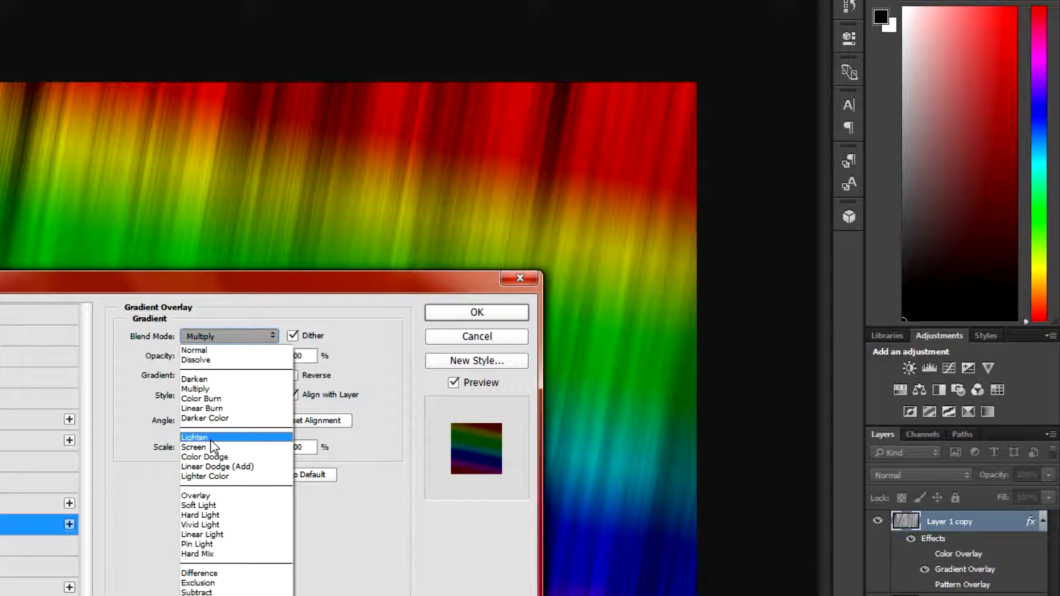
pyautogui.click(224, 496)
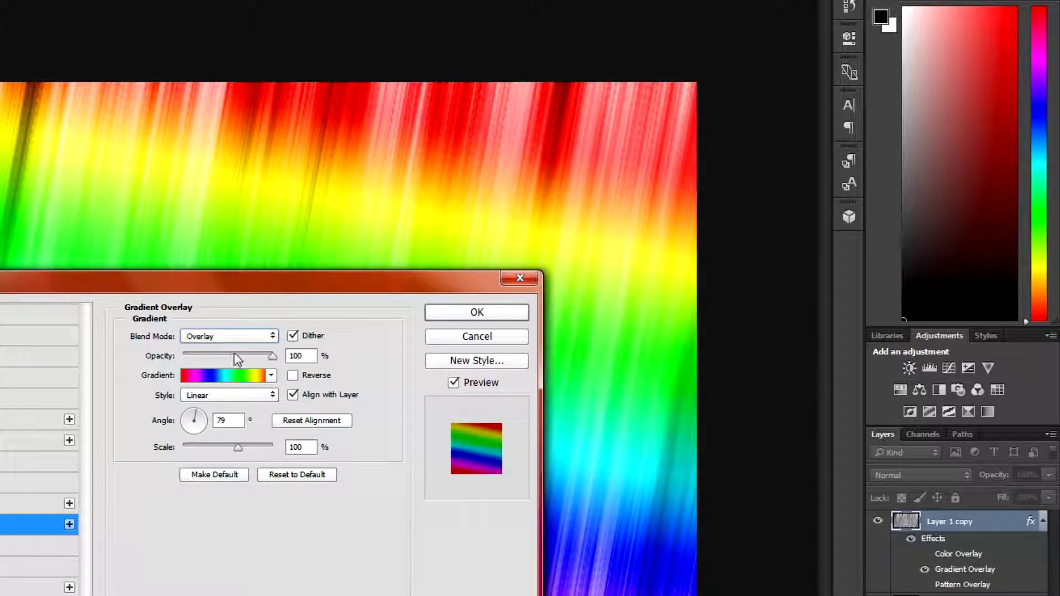
pyautogui.click(226, 336)
pyautogui.click(214, 390)
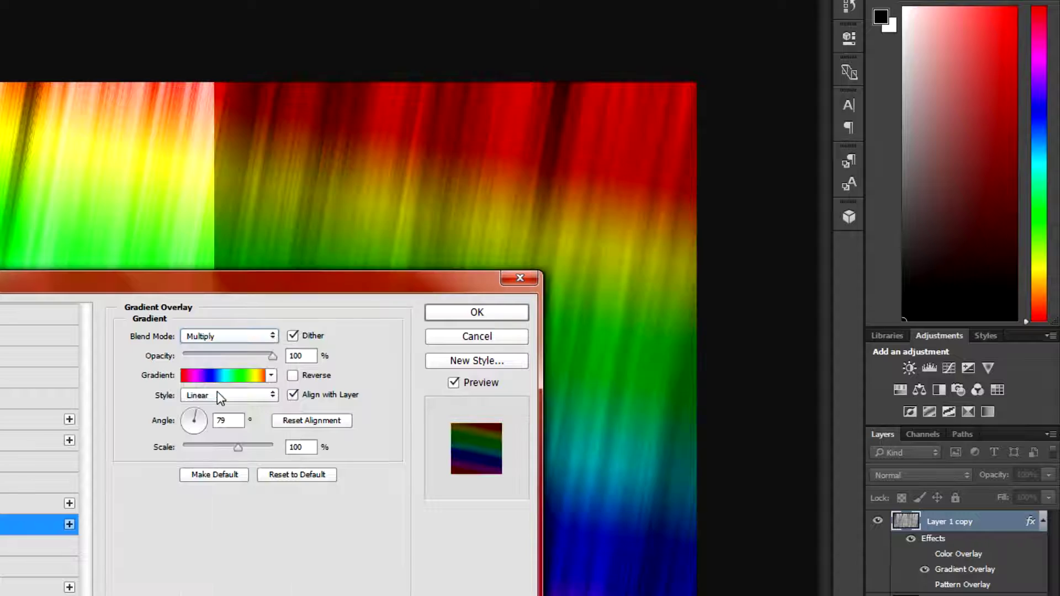
pyautogui.click(469, 313)
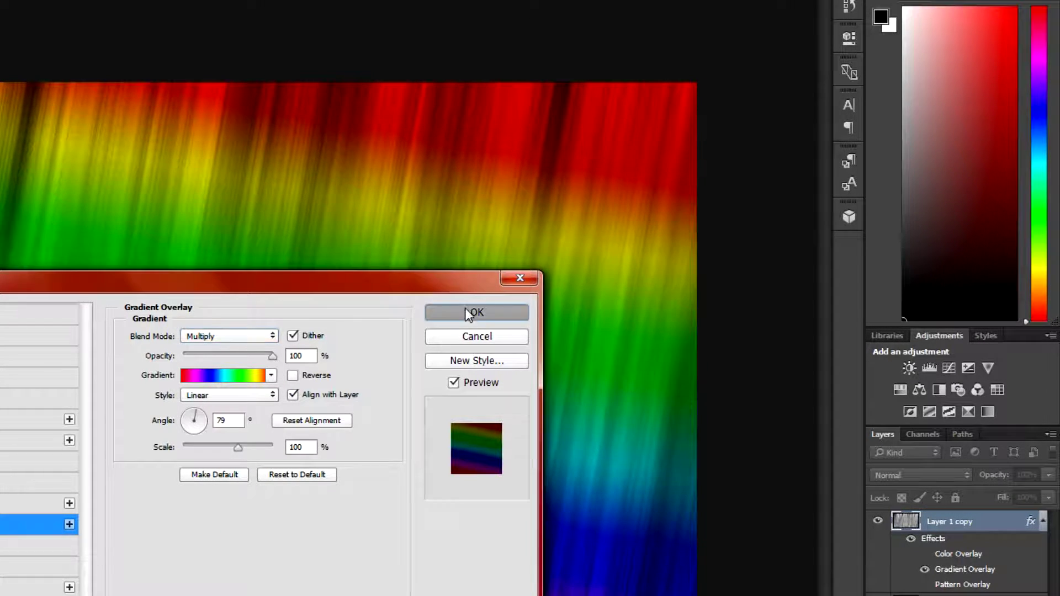
# Try a Hue/Saturation adjustment clipped to Layer 1 copy with lightness +45, and delete it
pyautogui.click(901, 390)
pyautogui.click(900, 390)
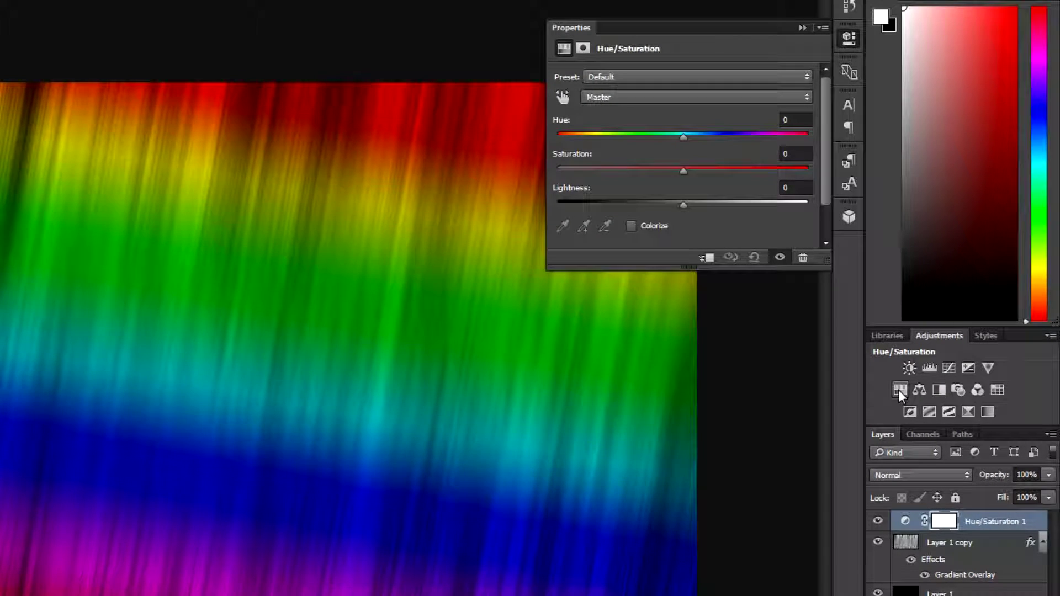
pyautogui.rightClick(961, 522)
pyautogui.click(819, 320)
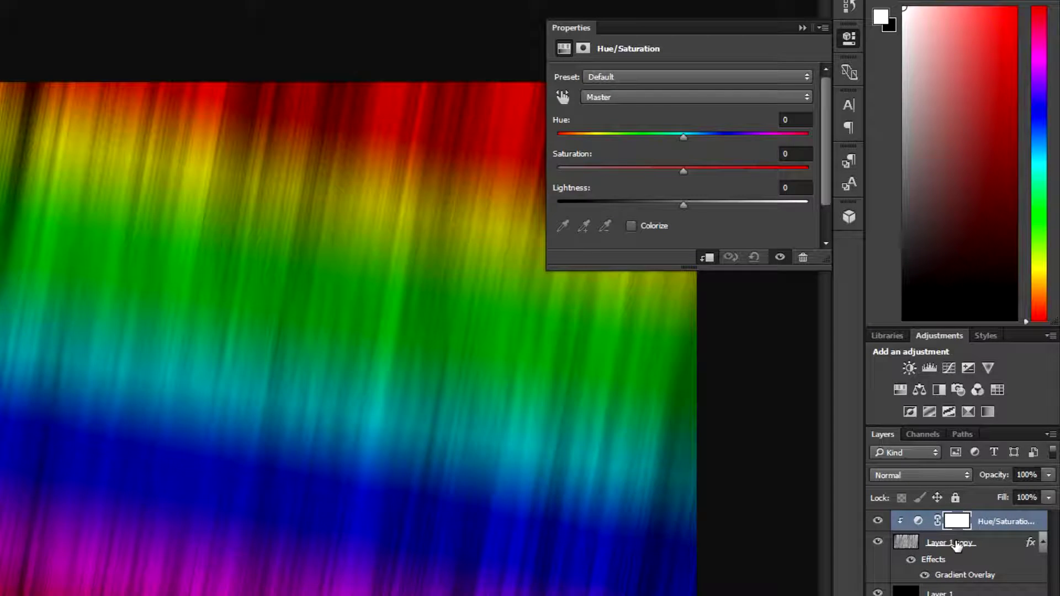
pyautogui.moveTo(683, 205)
pyautogui.mouseDown()
pyautogui.moveTo(792, 203)
pyautogui.moveTo(713, 199)
pyautogui.moveTo(740, 197)
pyautogui.mouseUp()
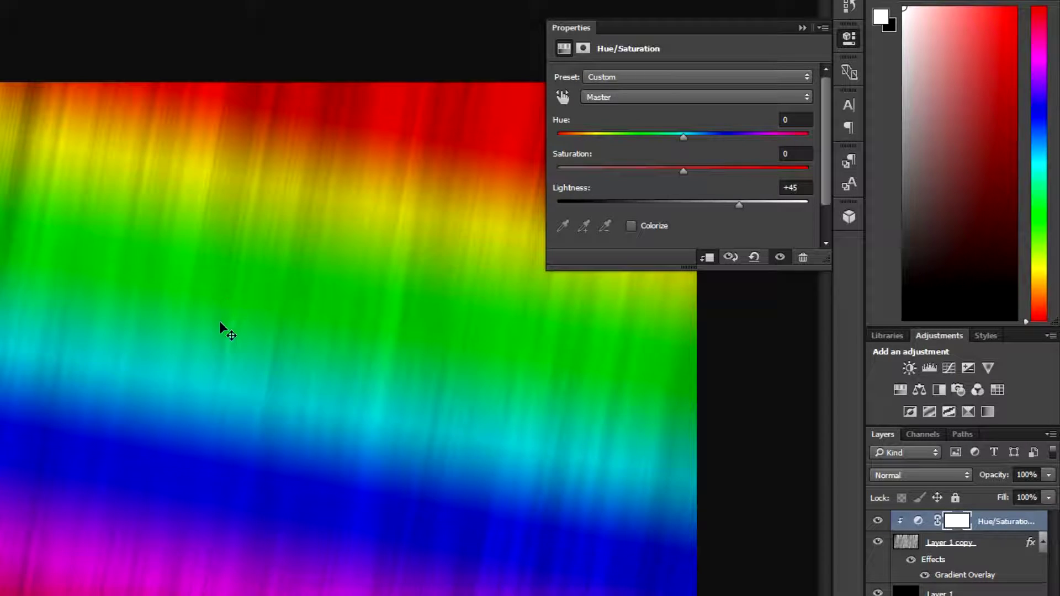
pyautogui.click(803, 25)
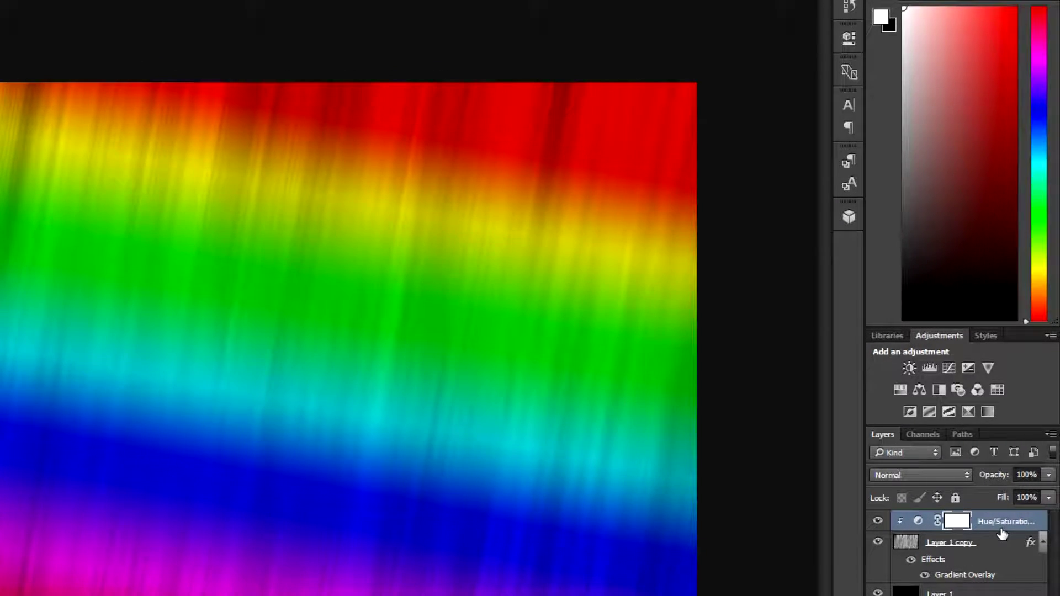
pyautogui.press('Delete')
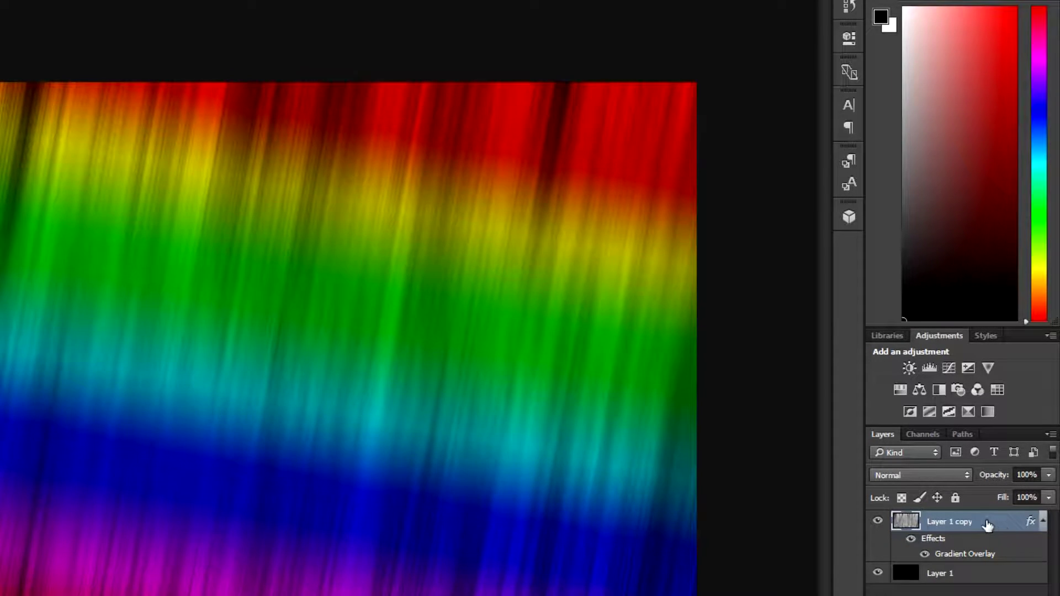
# Preview gradient presets such as Orange, Yellow, Orange, Chrome and Copper on the gradient overlay of Layer 1 copy, and cancel the gradient change
pyautogui.rightClick(957, 522)
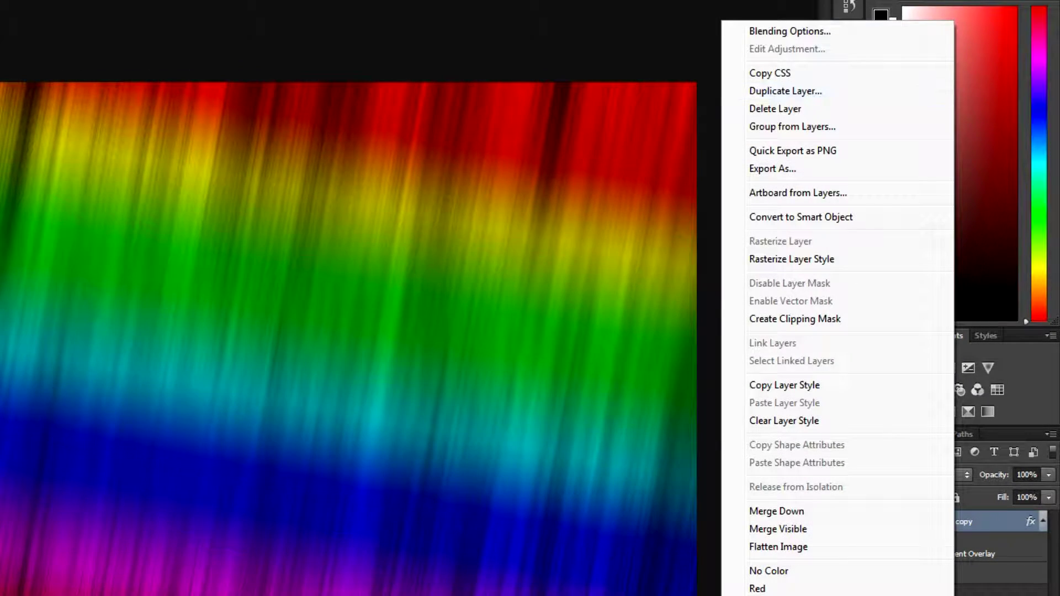
pyautogui.click(796, 32)
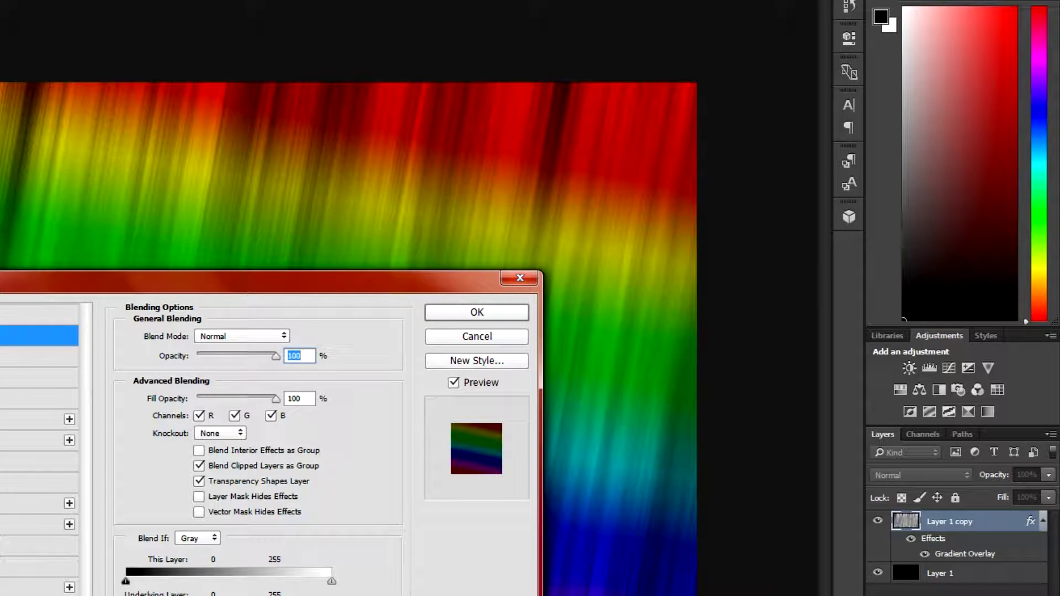
pyautogui.click(33, 524)
pyautogui.click(252, 380)
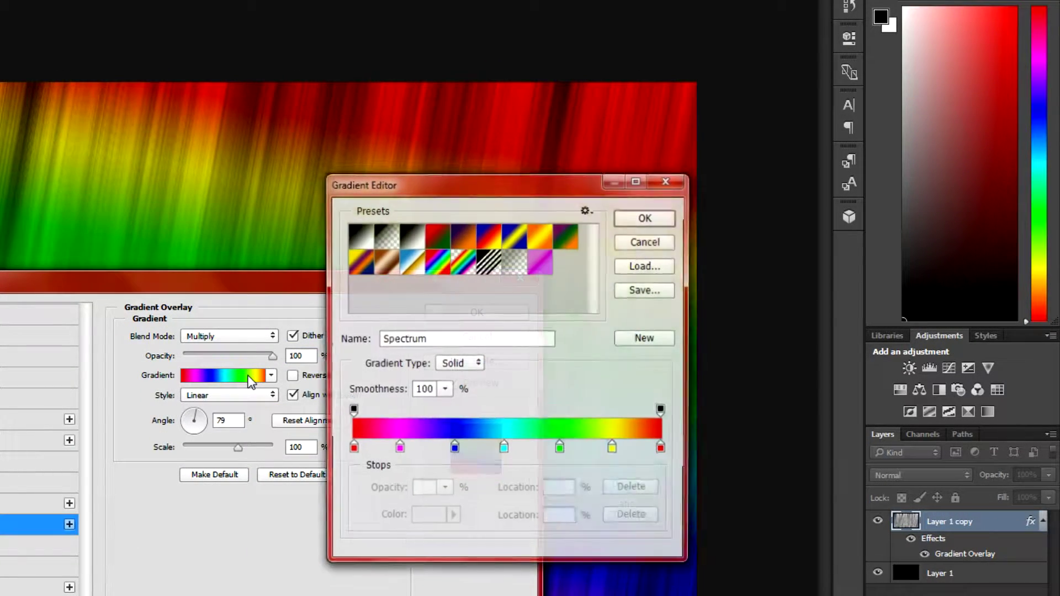
pyautogui.click(541, 262)
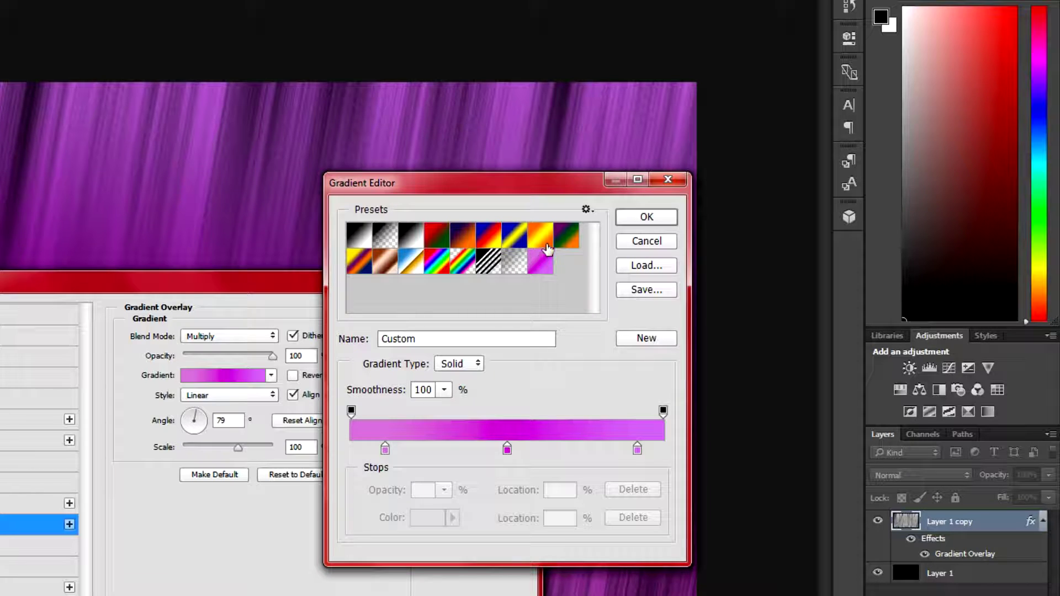
pyautogui.click(566, 237)
pyautogui.click(546, 236)
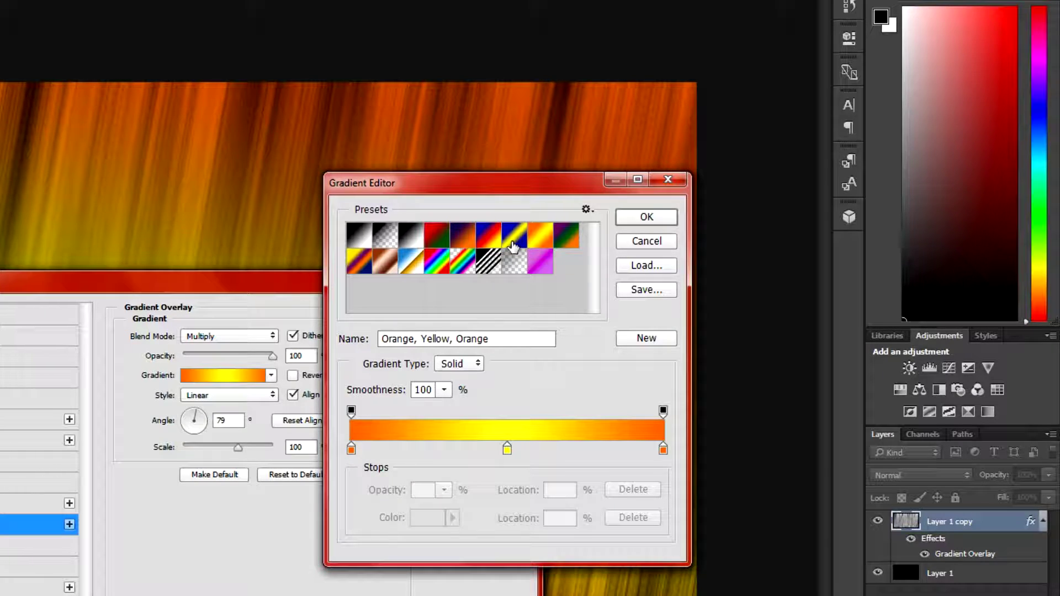
pyautogui.click(514, 246)
pyautogui.click(489, 243)
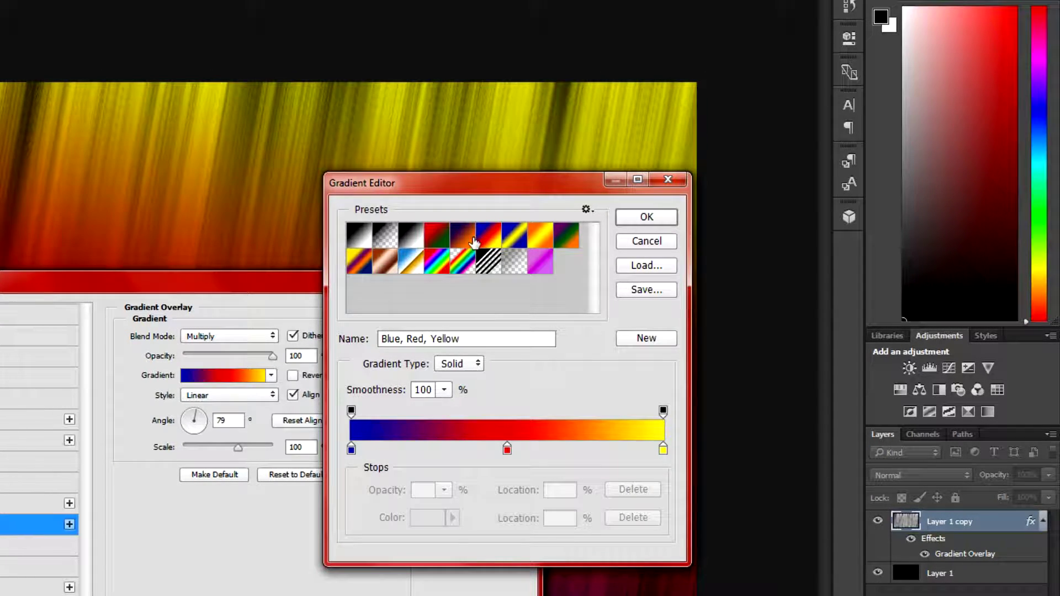
pyautogui.click(467, 239)
pyautogui.click(434, 236)
pyautogui.click(430, 271)
pyautogui.click(411, 266)
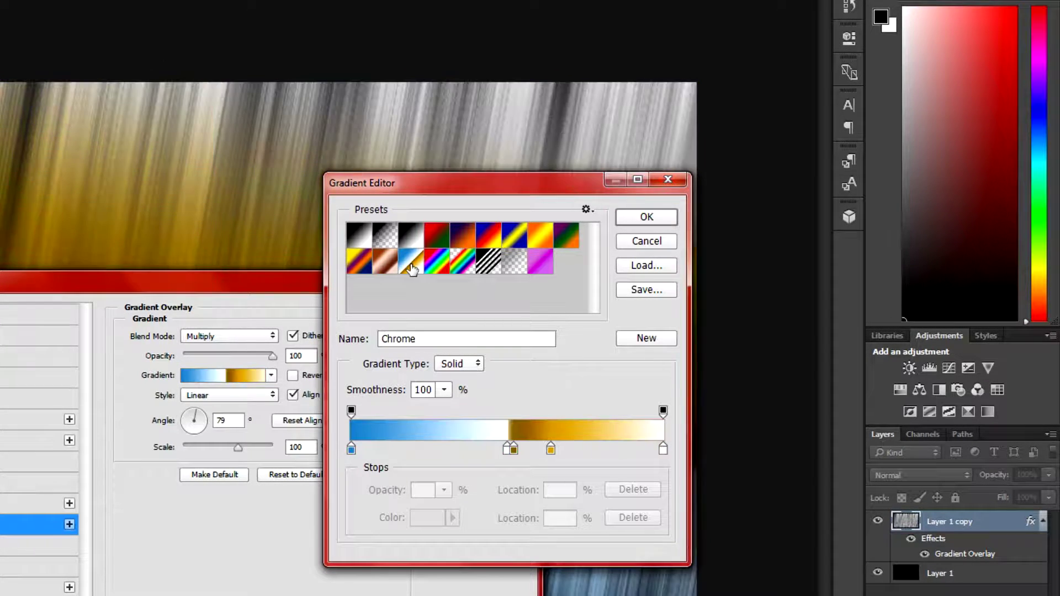
pyautogui.click(390, 270)
pyautogui.click(366, 272)
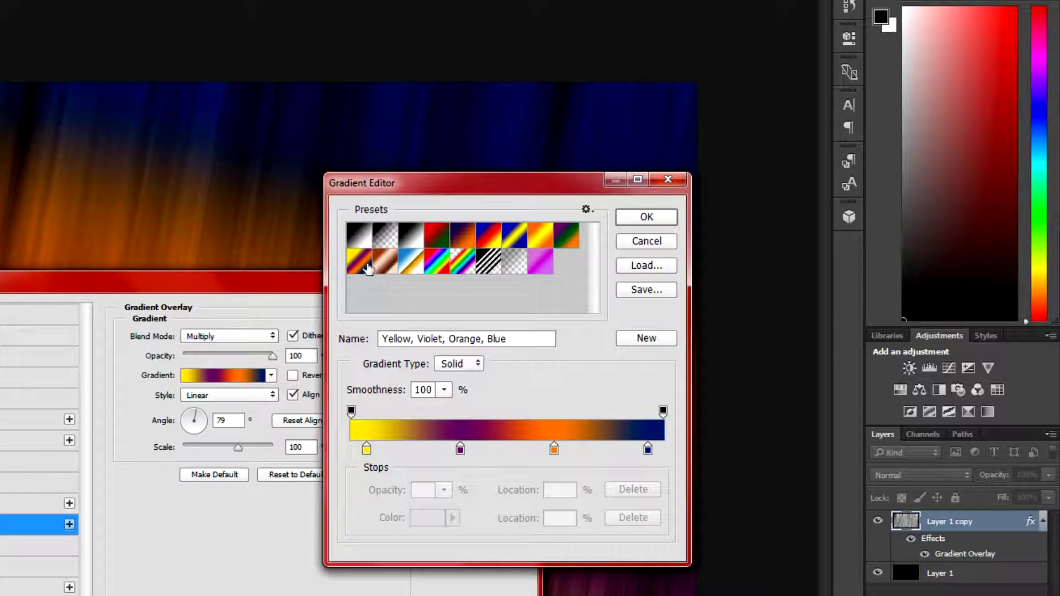
pyautogui.click(379, 266)
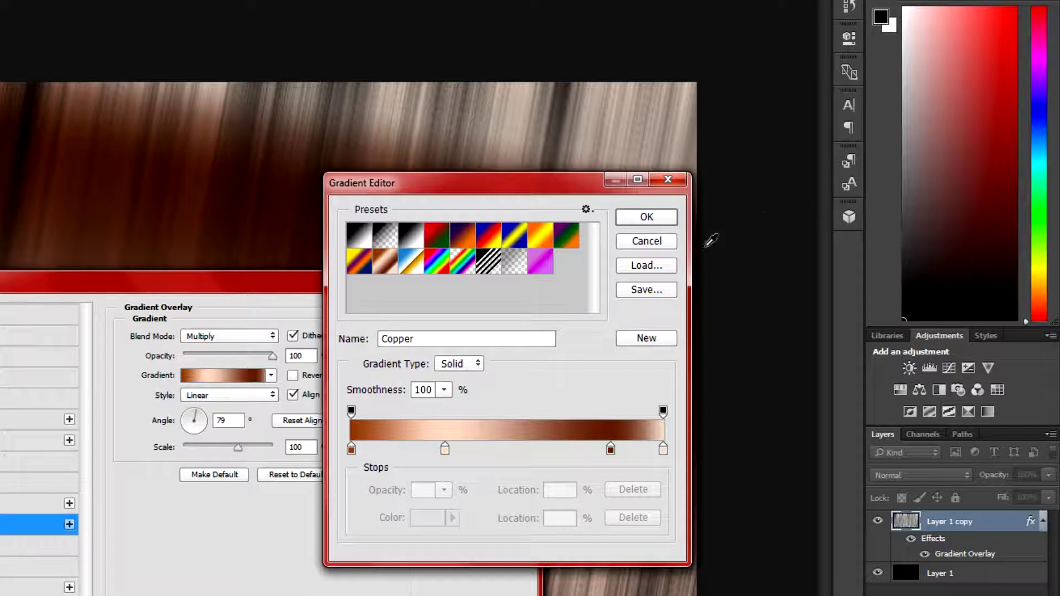
pyautogui.click(653, 242)
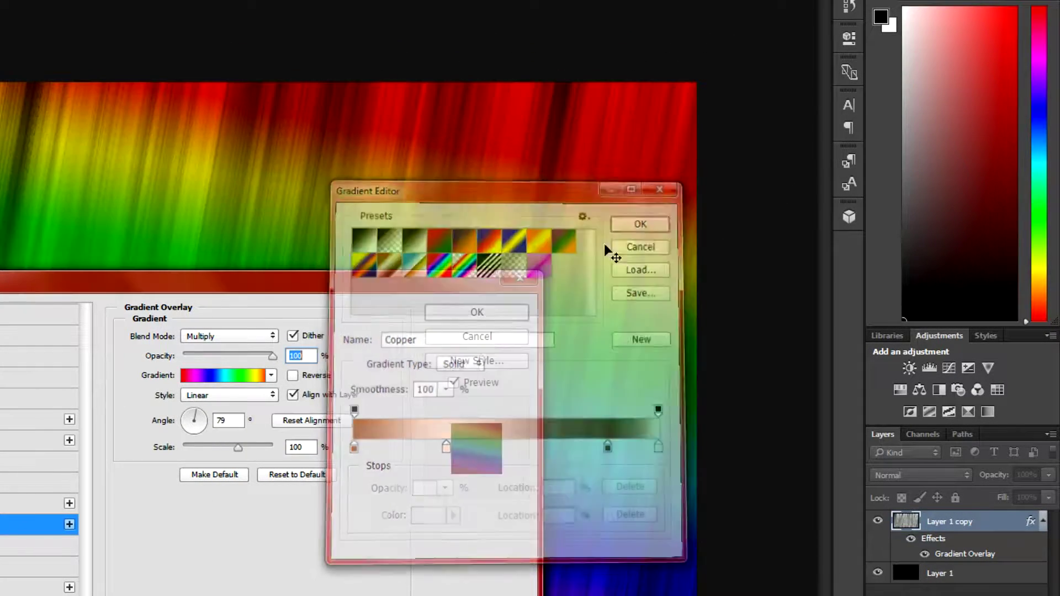
# Turn off the gradient overlay on Layer 1 copy and apply the cyan color overlay in Multiply mode instead
pyautogui.click(3, 524)
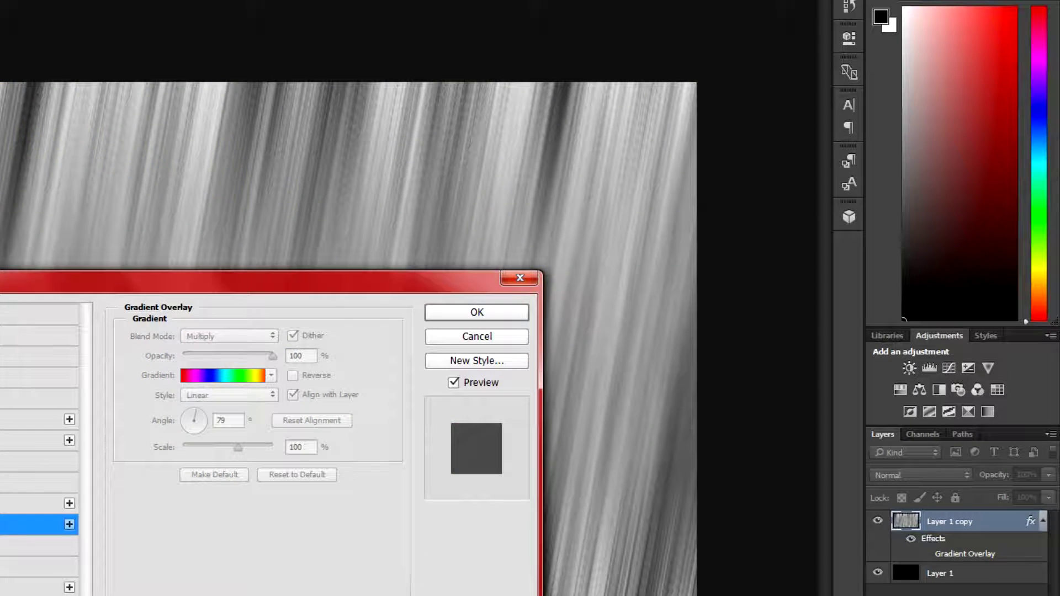
pyautogui.click(39, 503)
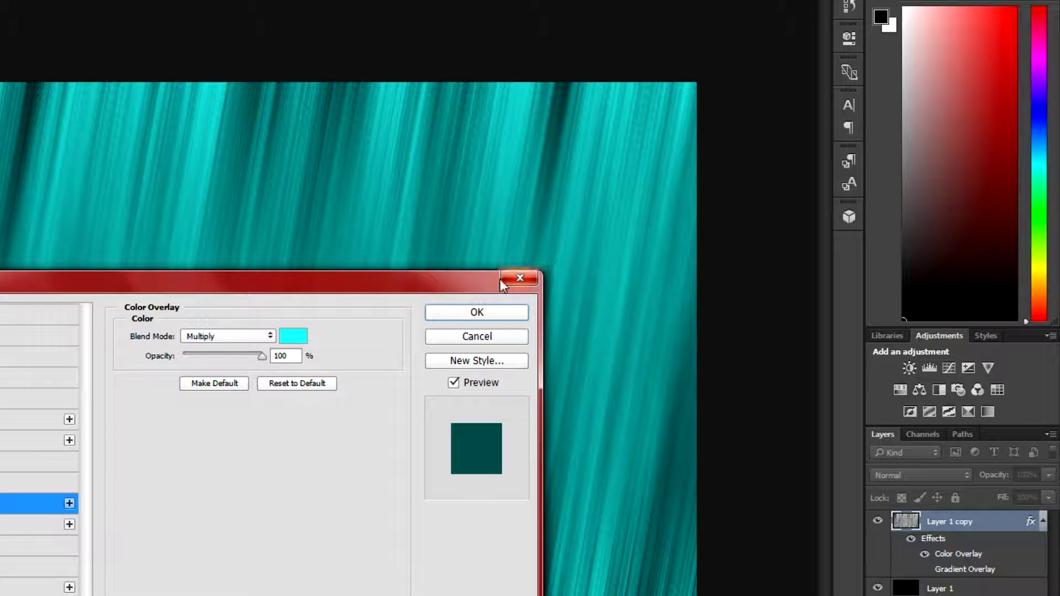
pyautogui.click(476, 313)
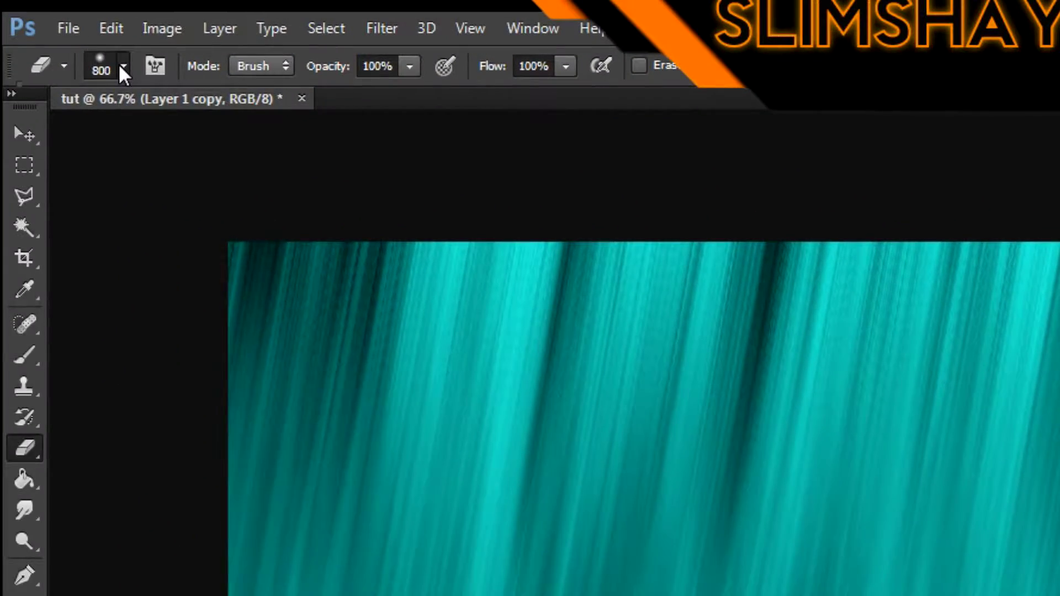
# Set the Eraser's soft brush size to 514 px
pyautogui.click(121, 68)
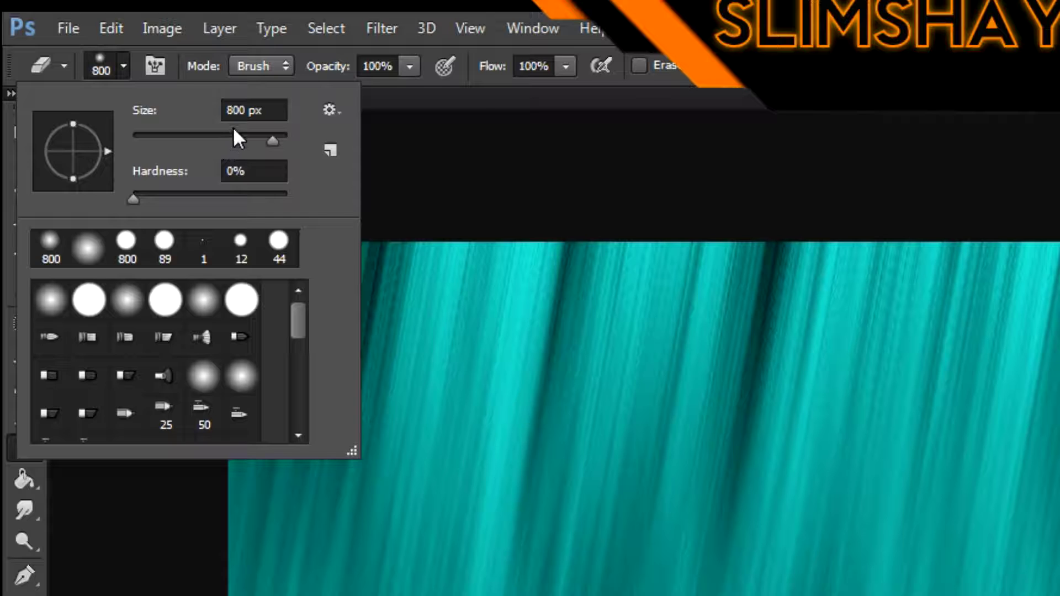
pyautogui.moveTo(273, 141); pyautogui.dragTo(262, 143)
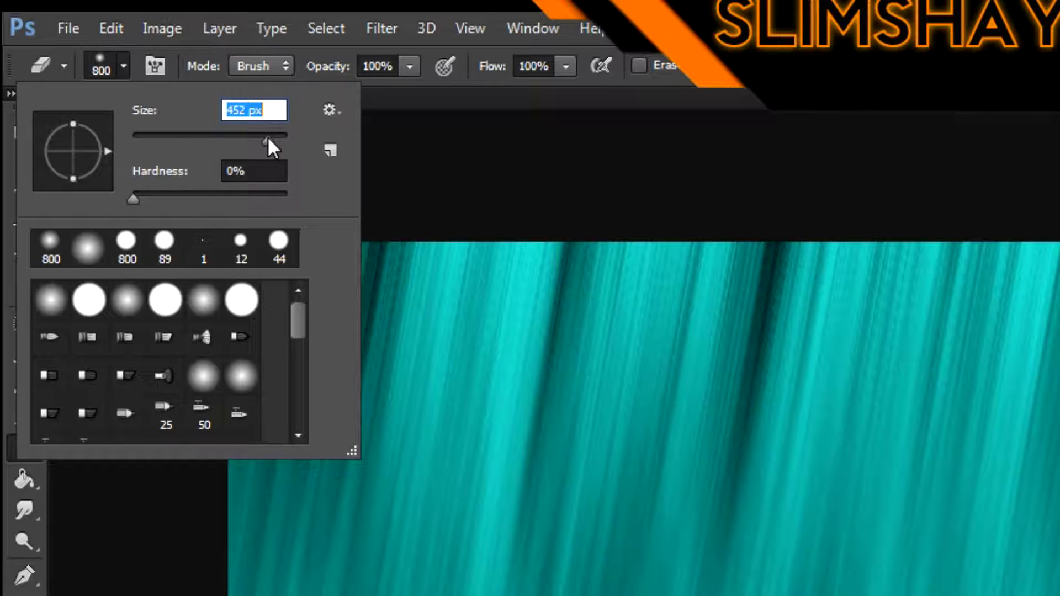
pyautogui.moveTo(271, 138); pyautogui.dragTo(273, 139)
pyautogui.click(125, 62)
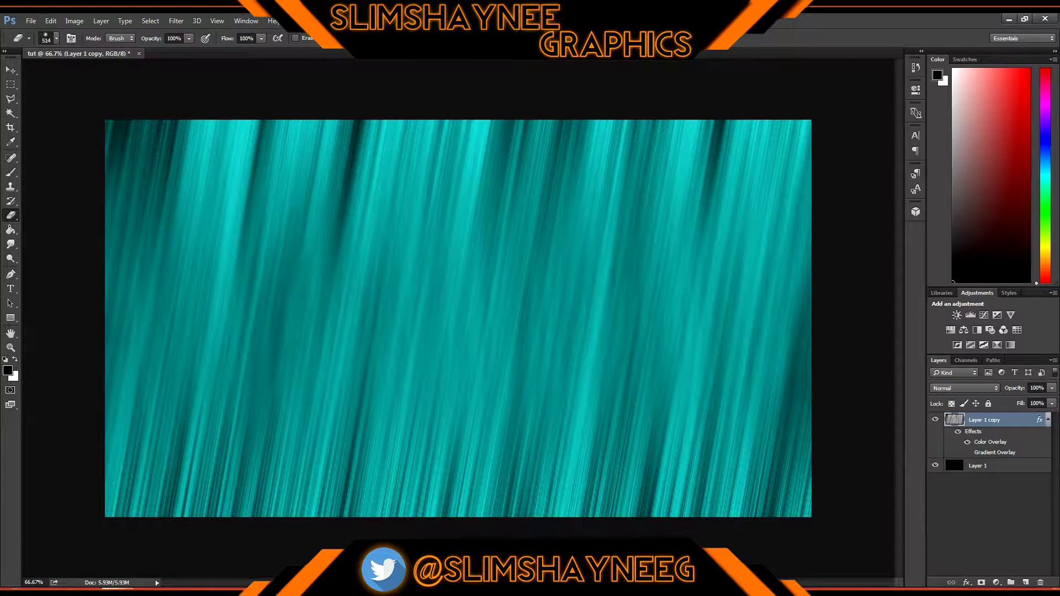
# Erase the streaks on Layer 1 copy along the canvas bottom, forming a soft edge that rises toward the right side
pyautogui.moveTo(128, 487)
pyautogui.mouseDown()
pyautogui.moveTo(331, 467)
pyautogui.moveTo(689, 333)
pyautogui.moveTo(756, 296)
pyautogui.moveTo(756, 283)
pyautogui.moveTo(757, 339)
pyautogui.moveTo(719, 427)
pyautogui.moveTo(601, 459)
pyautogui.mouseUp()
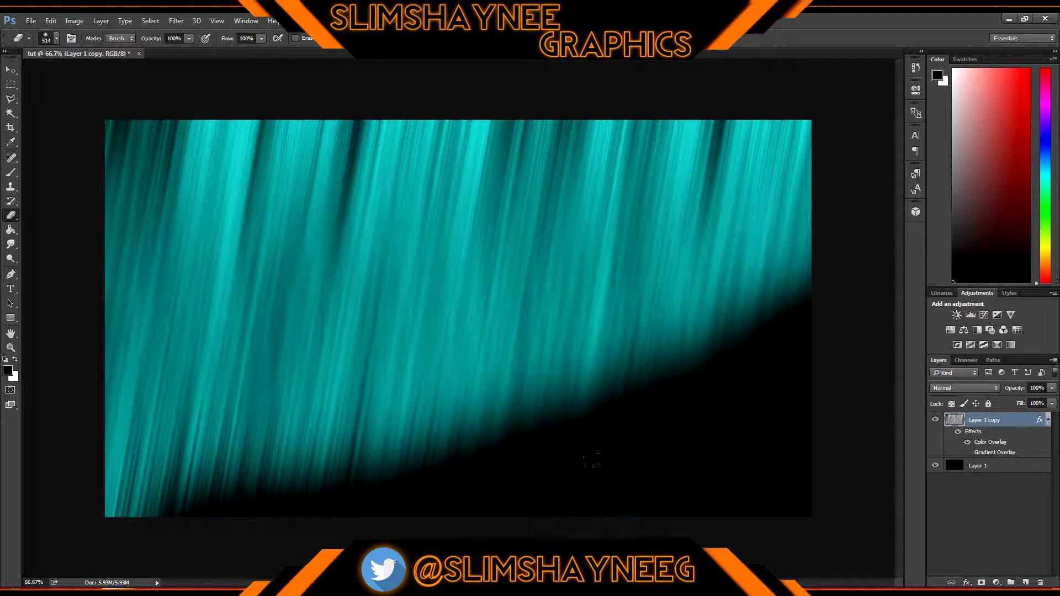
pyautogui.moveTo(478, 476); pyautogui.dragTo(303, 499)
pyautogui.moveTo(229, 511); pyautogui.dragTo(110, 503)
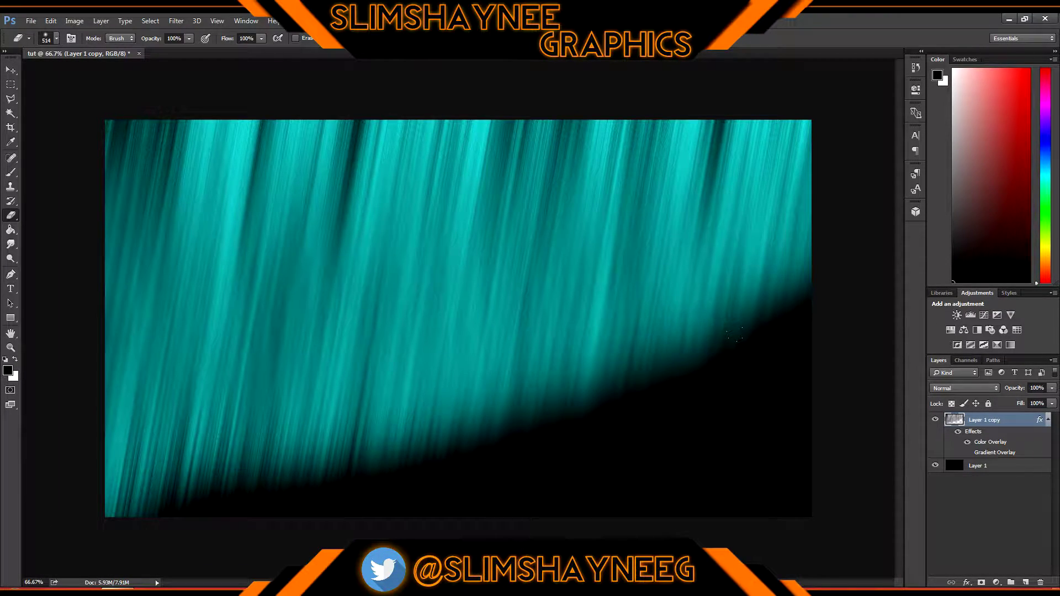
pyautogui.moveTo(528, 424); pyautogui.dragTo(458, 448)
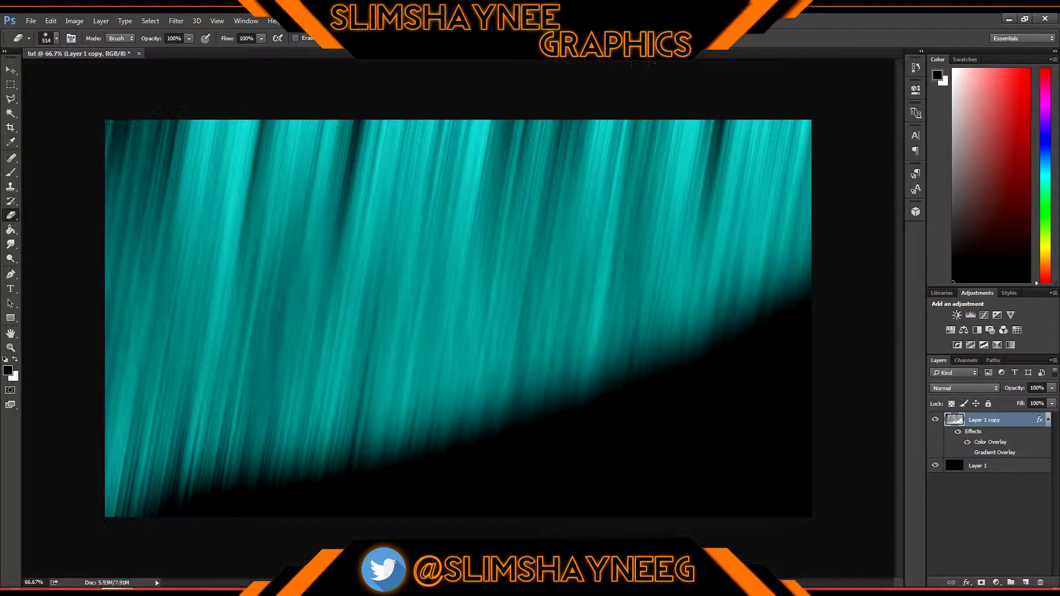
# Erase the upper streaks on Layer 1 copy from the left corner toward the right, leaving a diagonal band across the canvas
pyautogui.moveTo(539, 117)
pyautogui.mouseDown()
pyautogui.moveTo(382, 168)
pyautogui.moveTo(177, 188)
pyautogui.mouseUp()
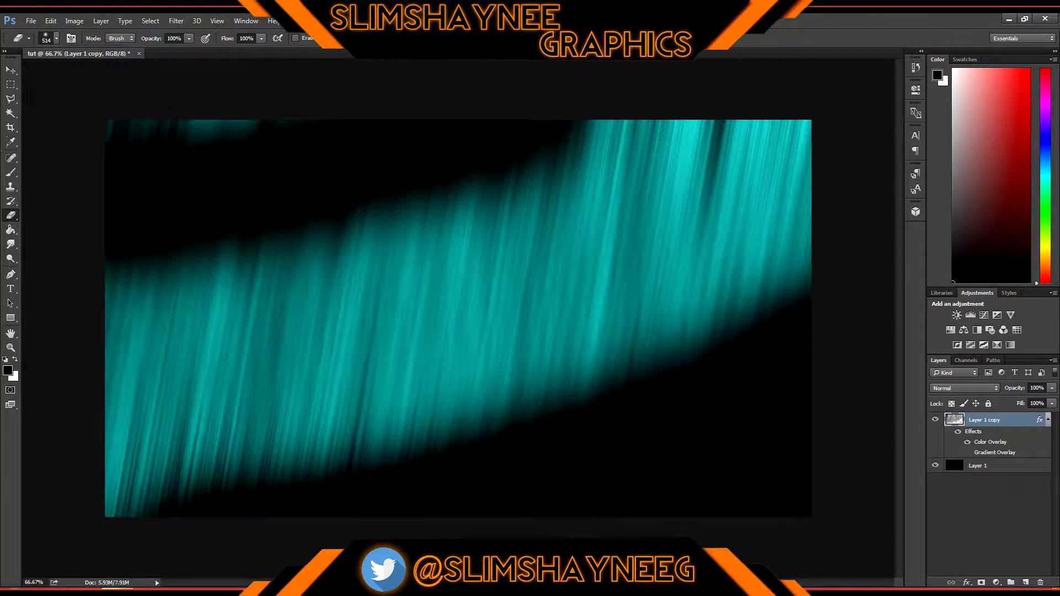
pyautogui.moveTo(295, 105); pyautogui.dragTo(166, 111)
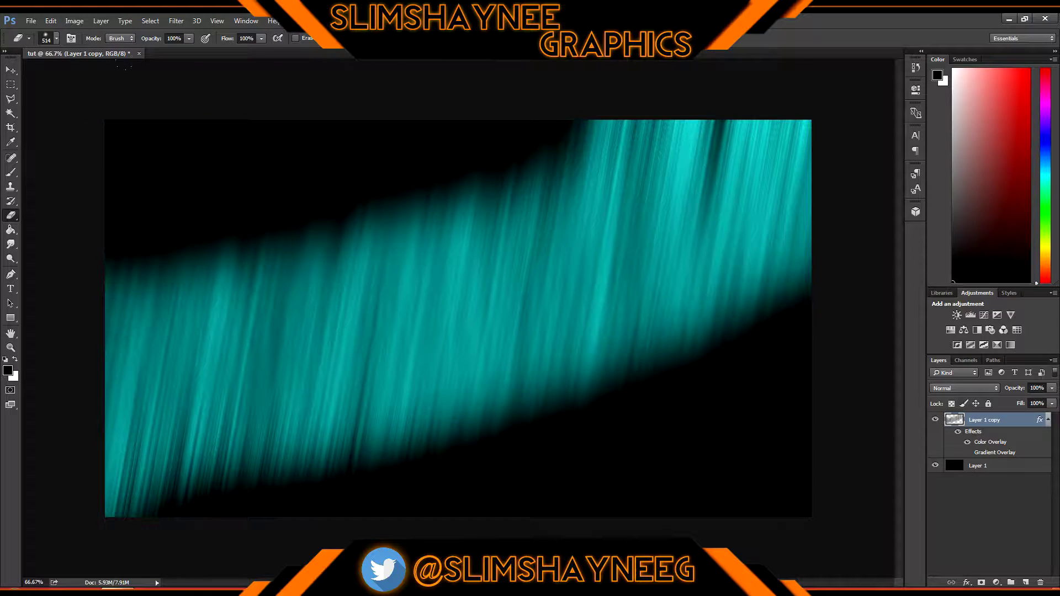
pyautogui.click(57, 38)
pyautogui.click(57, 39)
pyautogui.moveTo(493, 70)
pyautogui.mouseDown()
pyautogui.moveTo(724, 80)
pyautogui.moveTo(715, 112)
pyautogui.mouseUp()
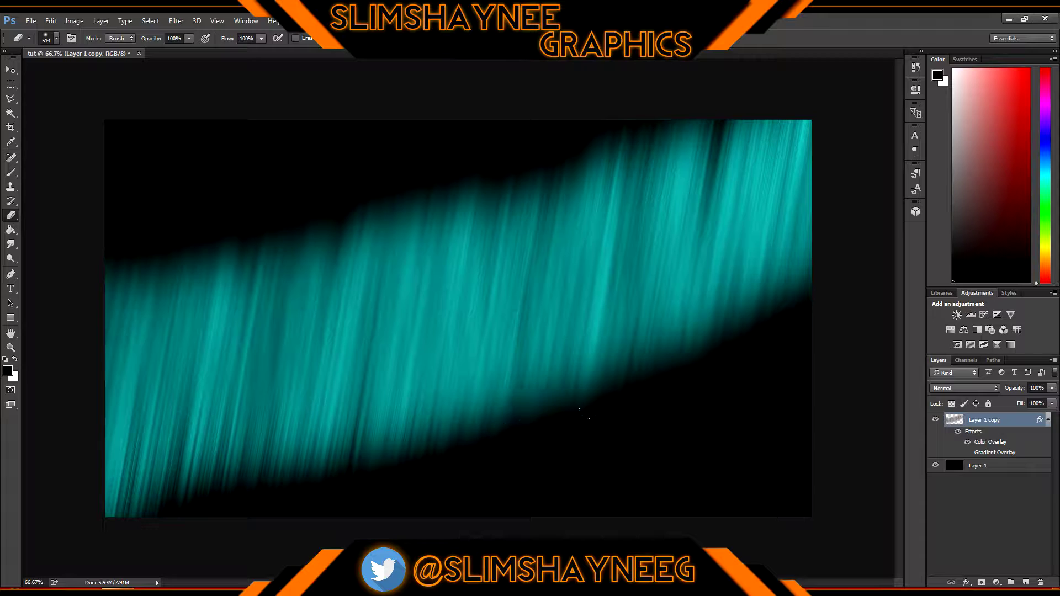
# Duplicate the black Layer 1 within the same document, keeping the suggested layer name
pyautogui.click(993, 468)
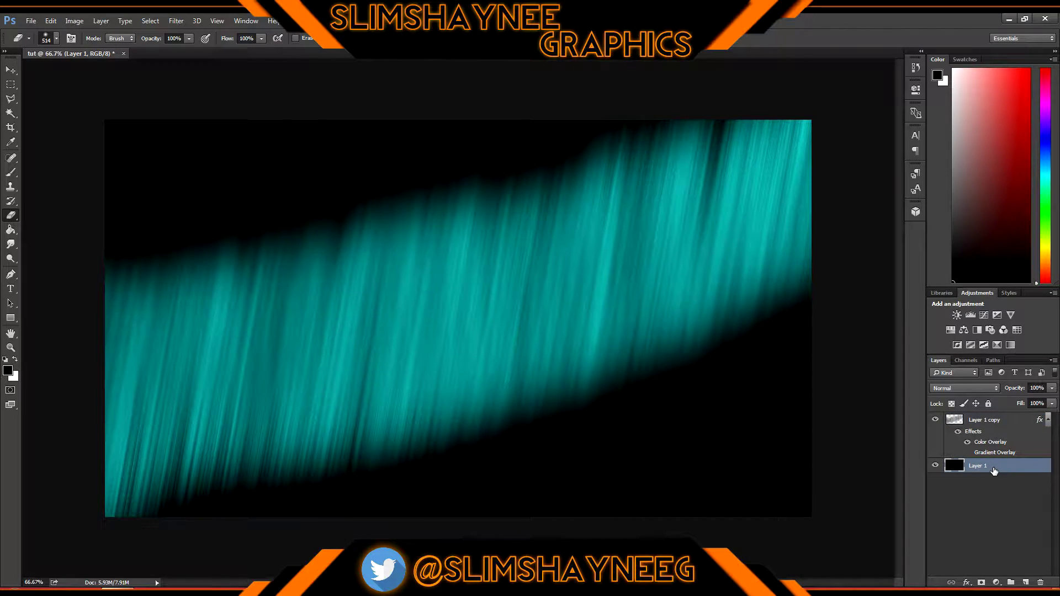
pyautogui.rightClick(994, 470)
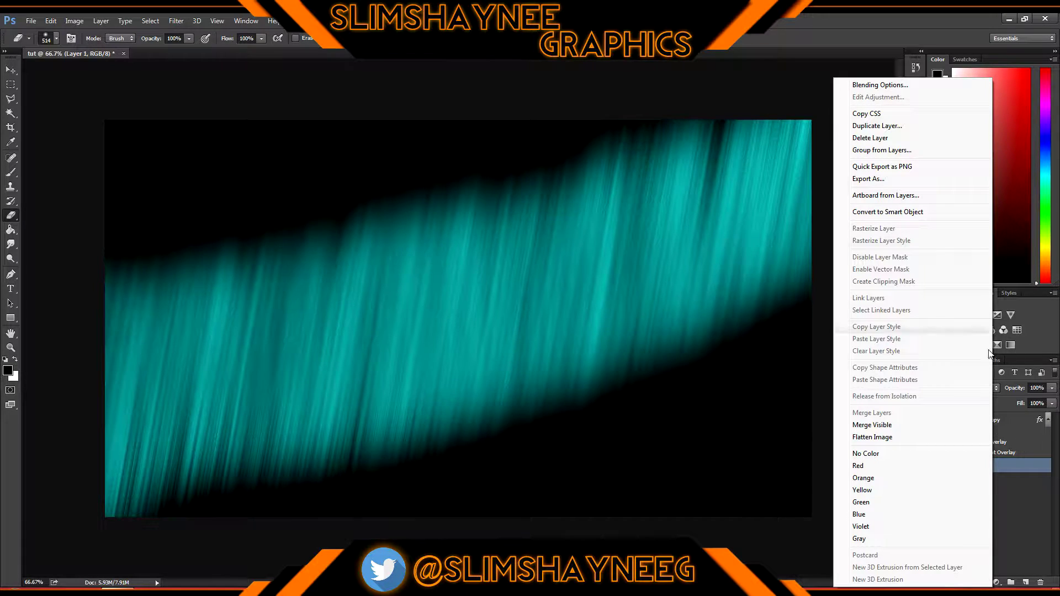
pyautogui.click(898, 126)
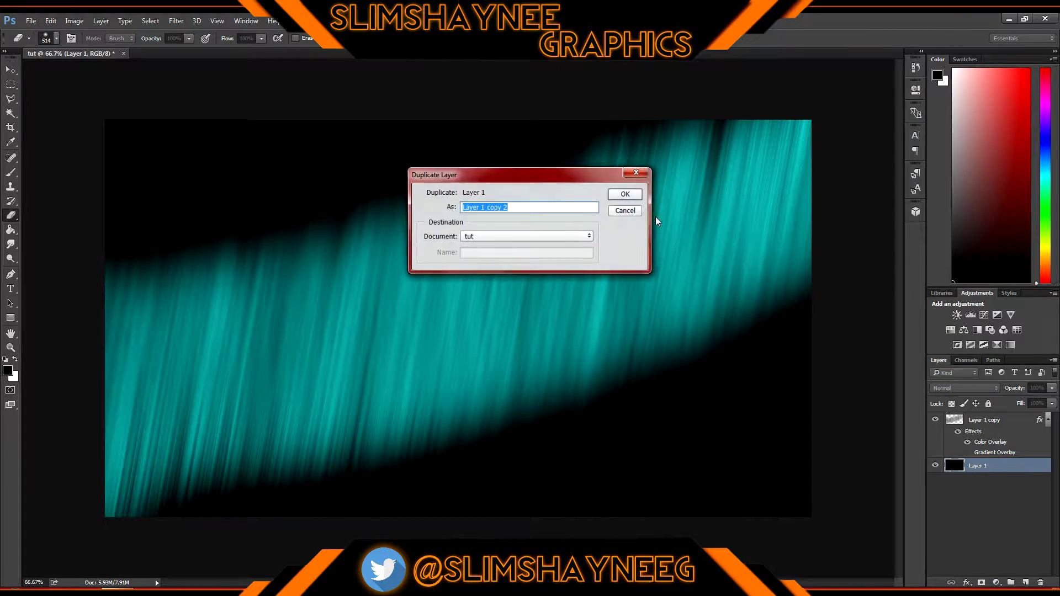
pyautogui.click(625, 194)
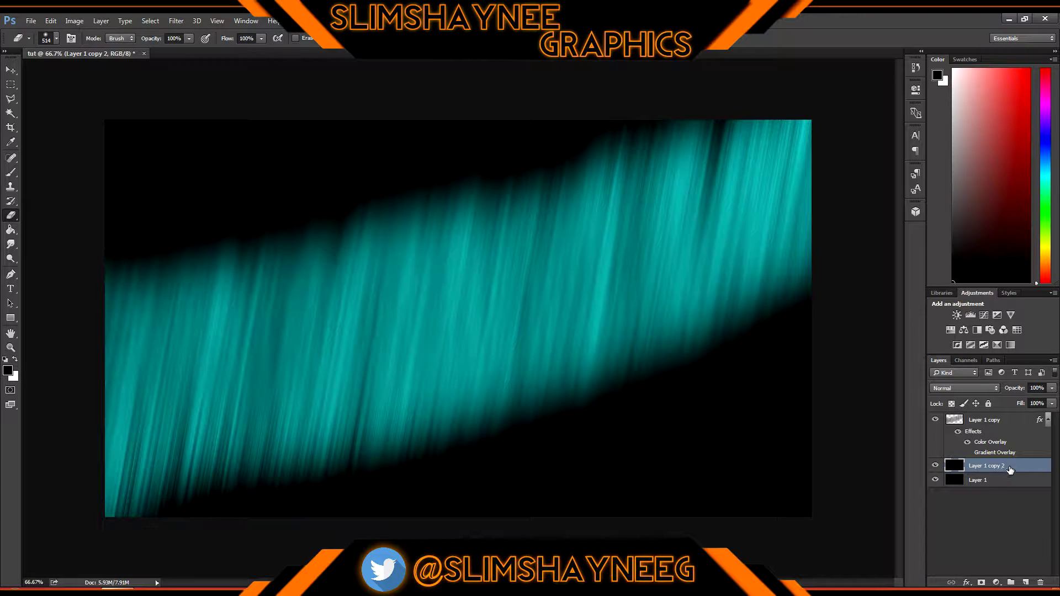
# Render black-and-white Clouds on Layer 1 copy 2
pyautogui.click(177, 22)
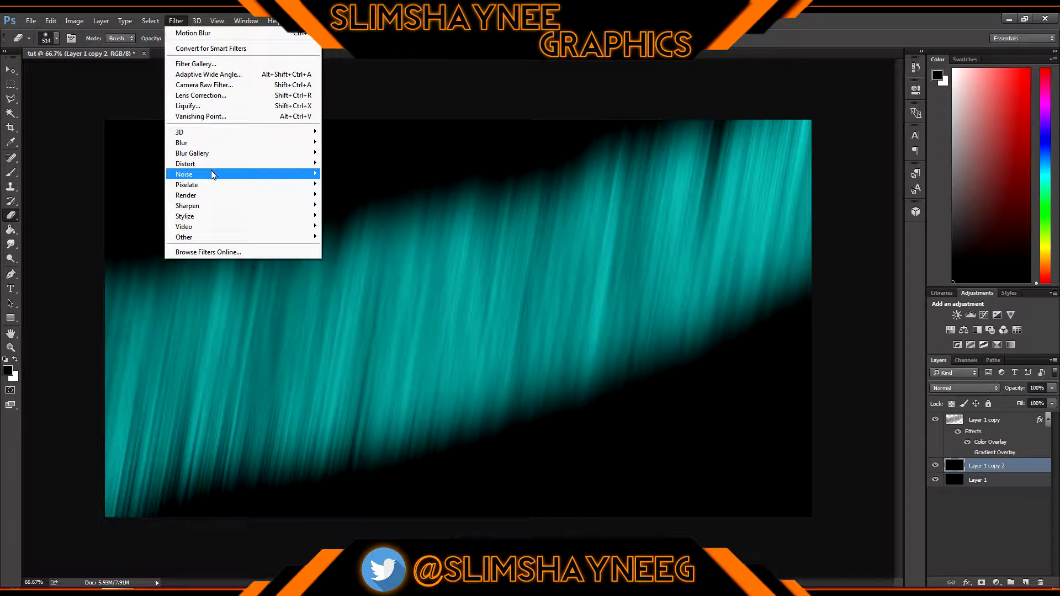
pyautogui.moveTo(218, 193)
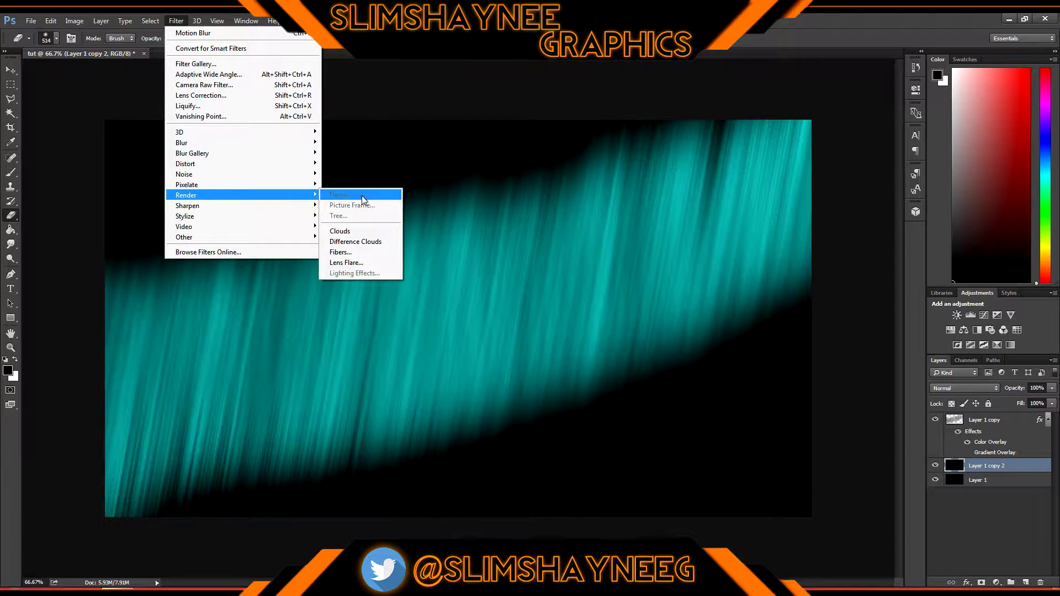
pyautogui.click(366, 232)
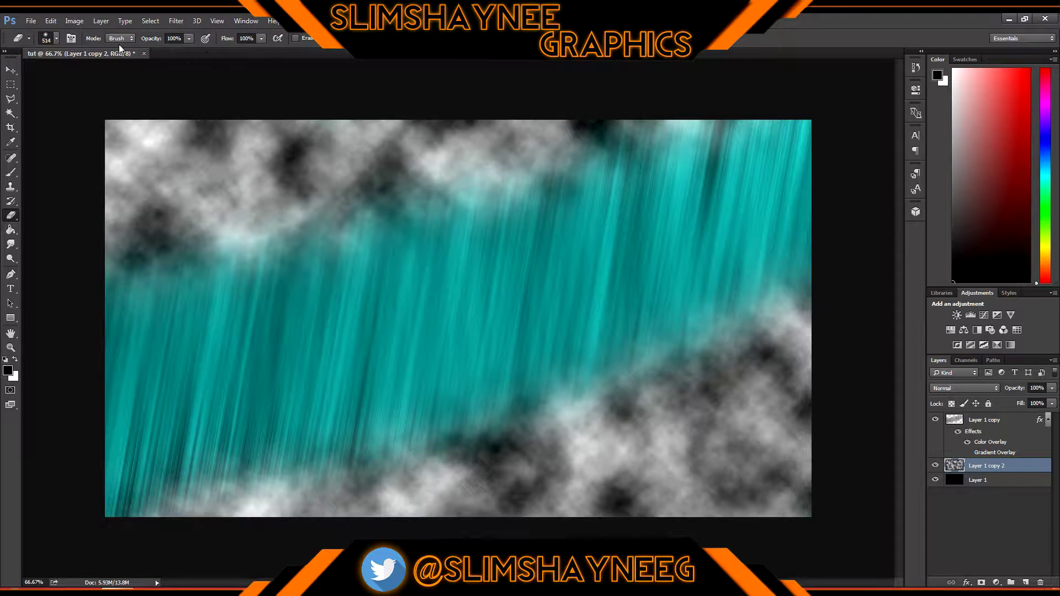
# Apply a Motion Blur to the clouds on Layer 1 copy 2 with an angle of 80° and a distance of 1094 pixels
pyautogui.click(176, 21)
pyautogui.moveTo(241, 144)
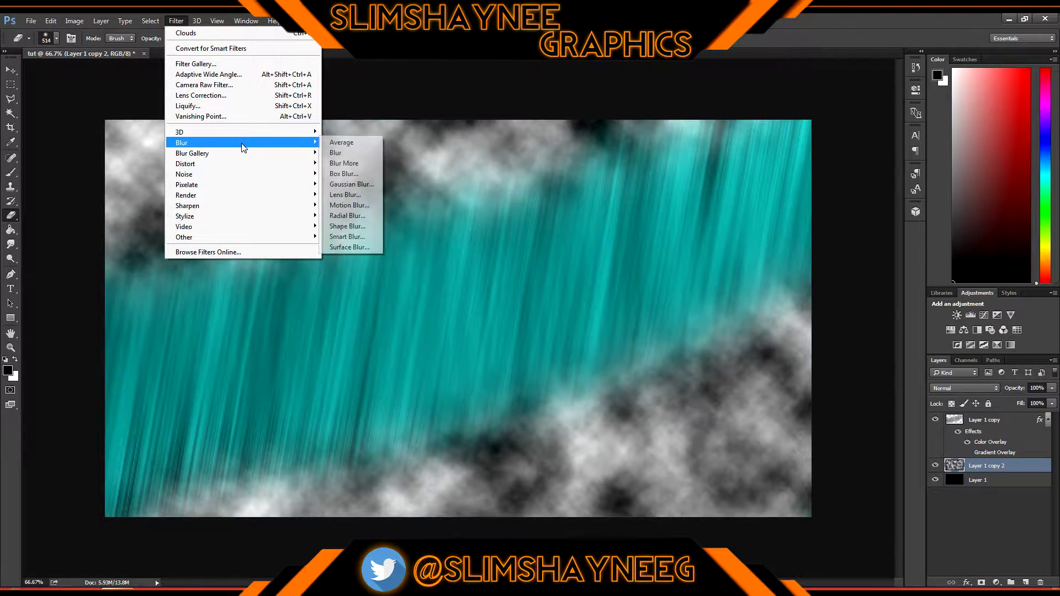
pyautogui.click(360, 205)
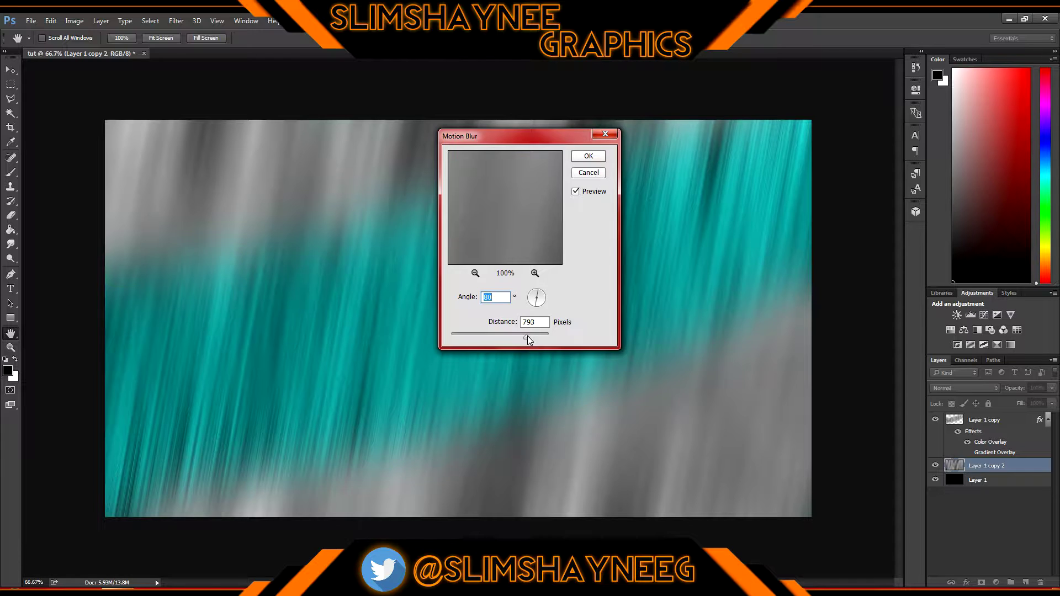
pyautogui.moveTo(529, 336); pyautogui.dragTo(526, 336)
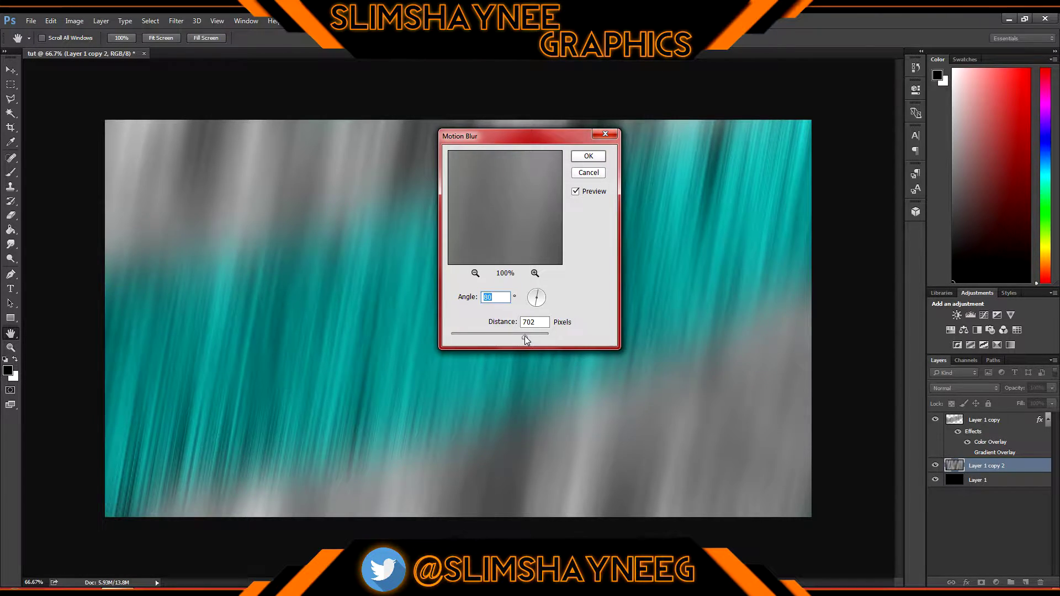
pyautogui.moveTo(514, 336)
pyautogui.mouseDown()
pyautogui.moveTo(500, 336)
pyautogui.moveTo(531, 333)
pyautogui.mouseUp()
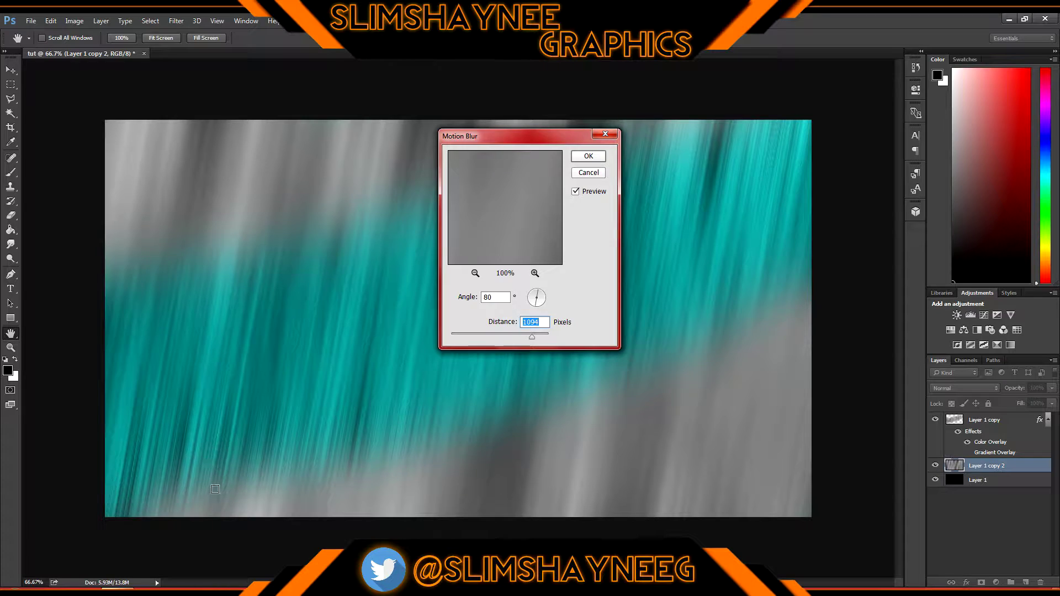
pyautogui.click(586, 158)
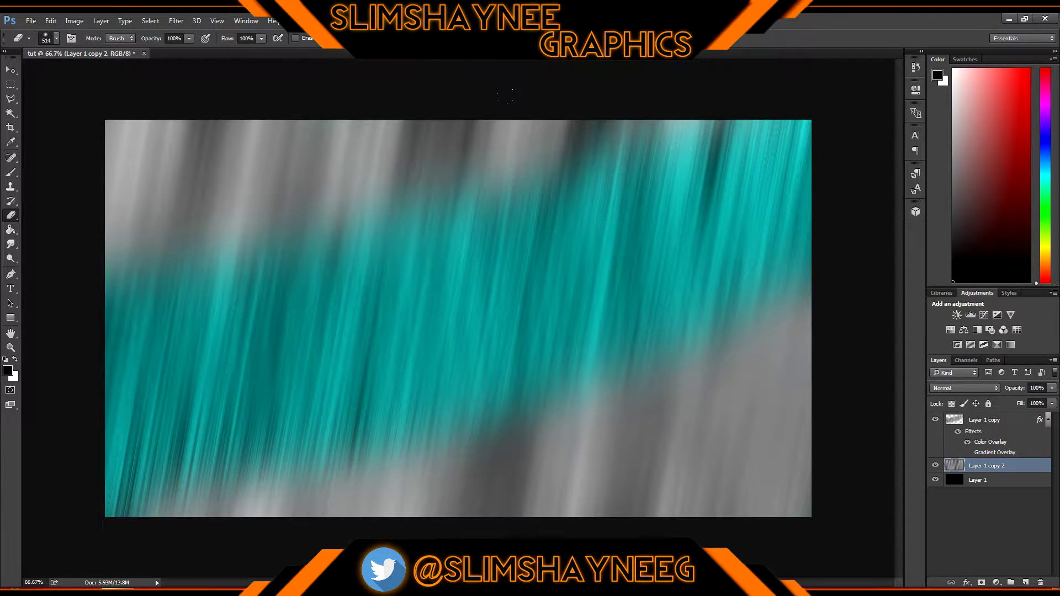
# Add a Color Overlay effect in Multiply mode to Layer 1 copy 2, moving the Layer Style dialog so the canvas is visible
pyautogui.rightClick(1002, 466)
pyautogui.click(870, 86)
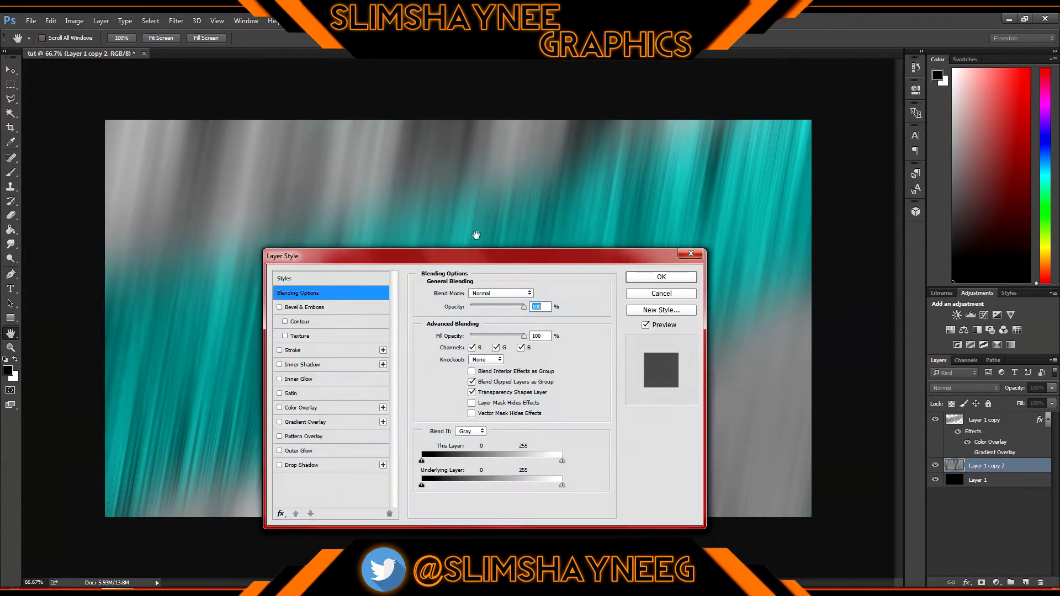
pyautogui.click(308, 408)
pyautogui.moveTo(432, 249); pyautogui.dragTo(68, 539)
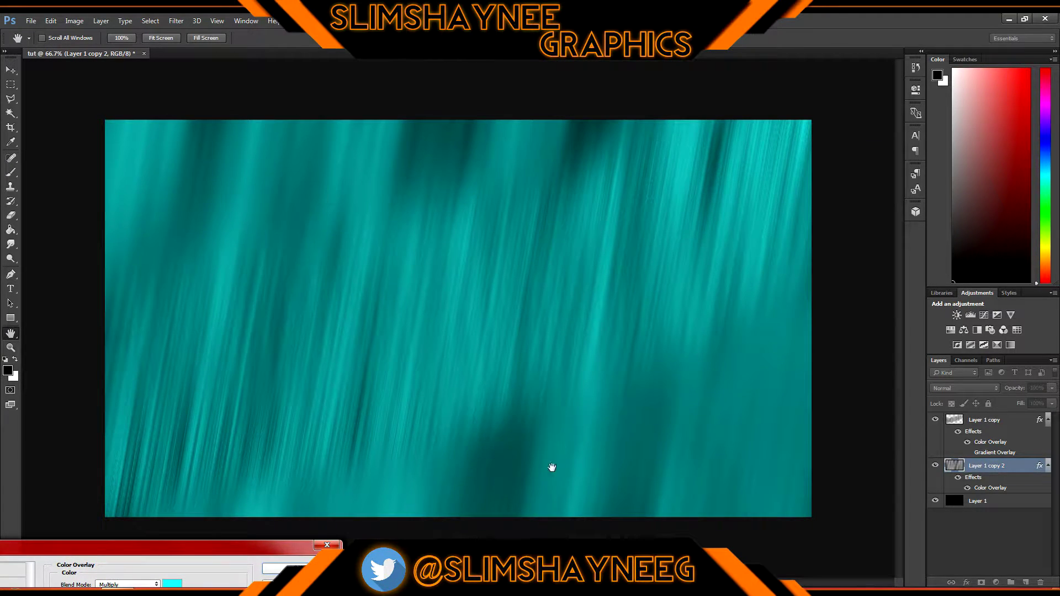
pyautogui.moveTo(269, 552); pyautogui.dragTo(430, 172)
# Darken the overlay color of Layer 1 copy 2 to teal #108f8b and apply the layer style
pyautogui.click(336, 203)
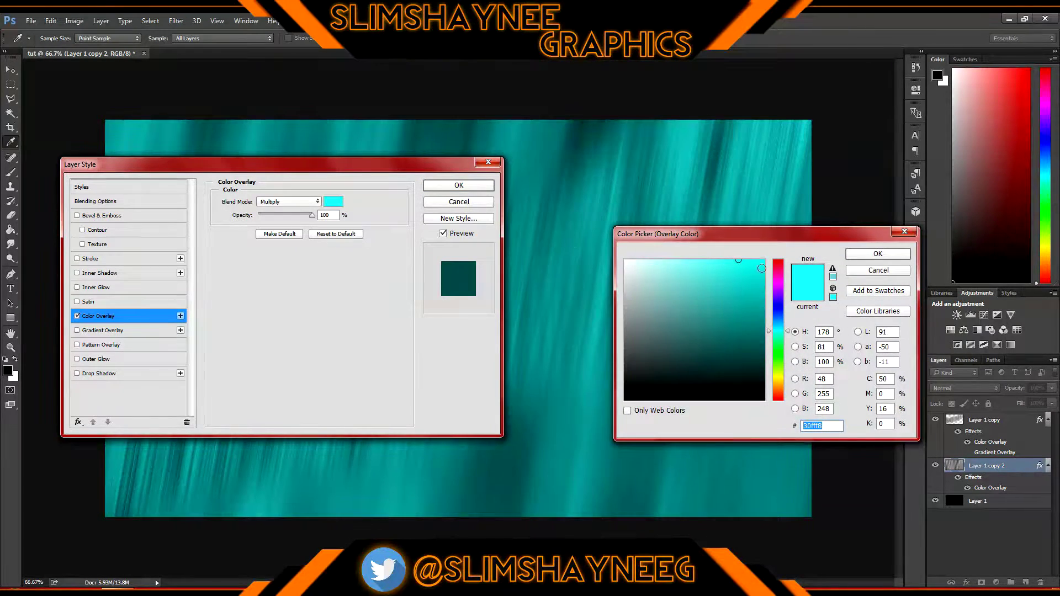
pyautogui.click(739, 270)
pyautogui.moveTo(739, 271)
pyautogui.mouseDown()
pyautogui.moveTo(748, 339)
pyautogui.moveTo(750, 320)
pyautogui.moveTo(713, 332)
pyautogui.moveTo(750, 307)
pyautogui.moveTo(751, 327)
pyautogui.mouseUp()
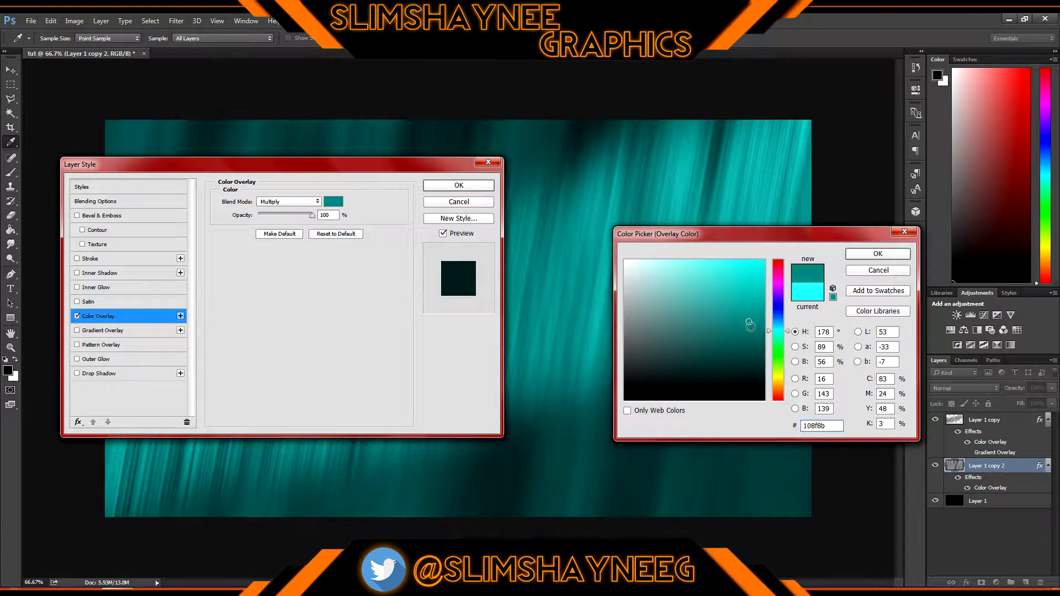
pyautogui.click(855, 255)
pyautogui.click(456, 185)
pyautogui.press('e')
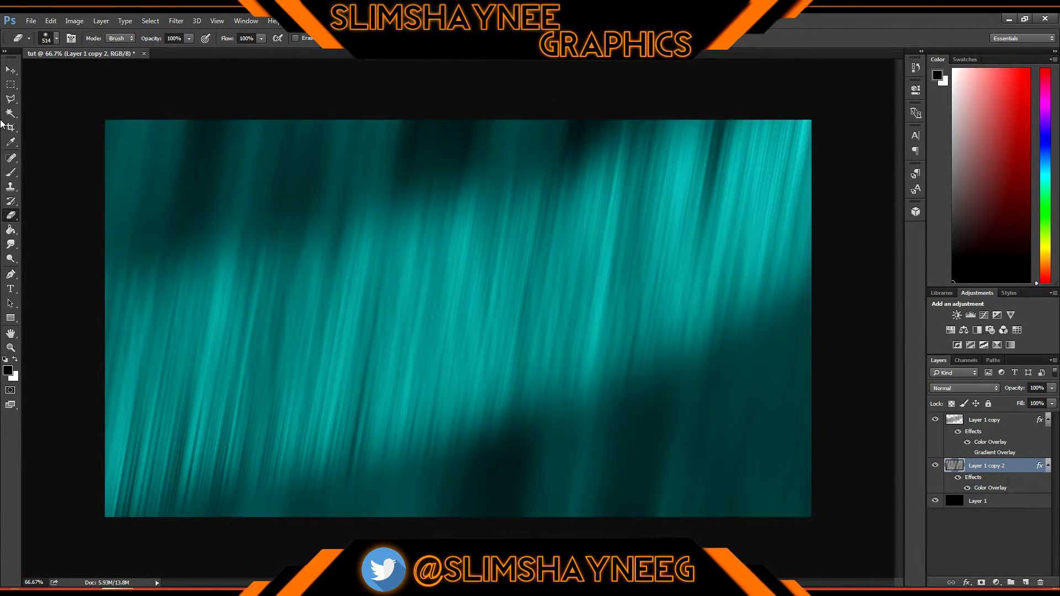
# Switch to the Move tool and export the document as a PNG with Bicubic Automatic resampling, proceeding to the save location
pyautogui.click(11, 71)
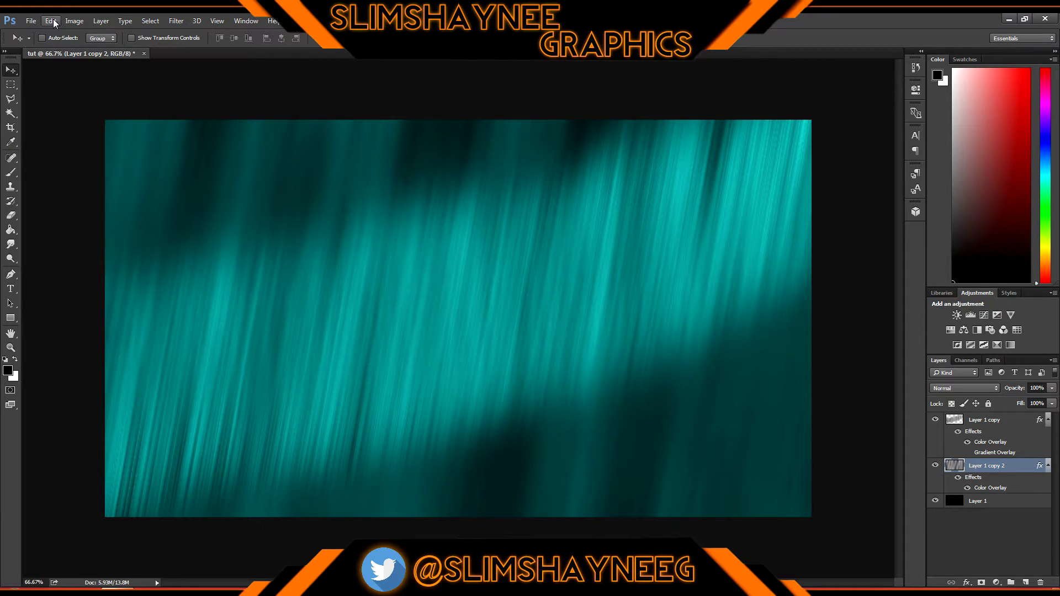
pyautogui.click(30, 20)
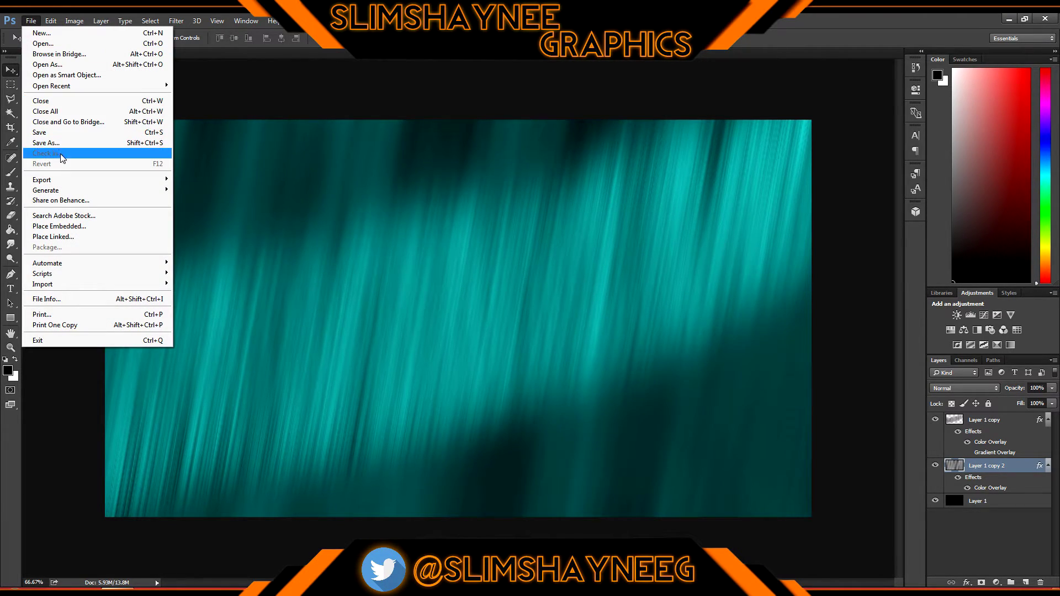
pyautogui.moveTo(71, 179)
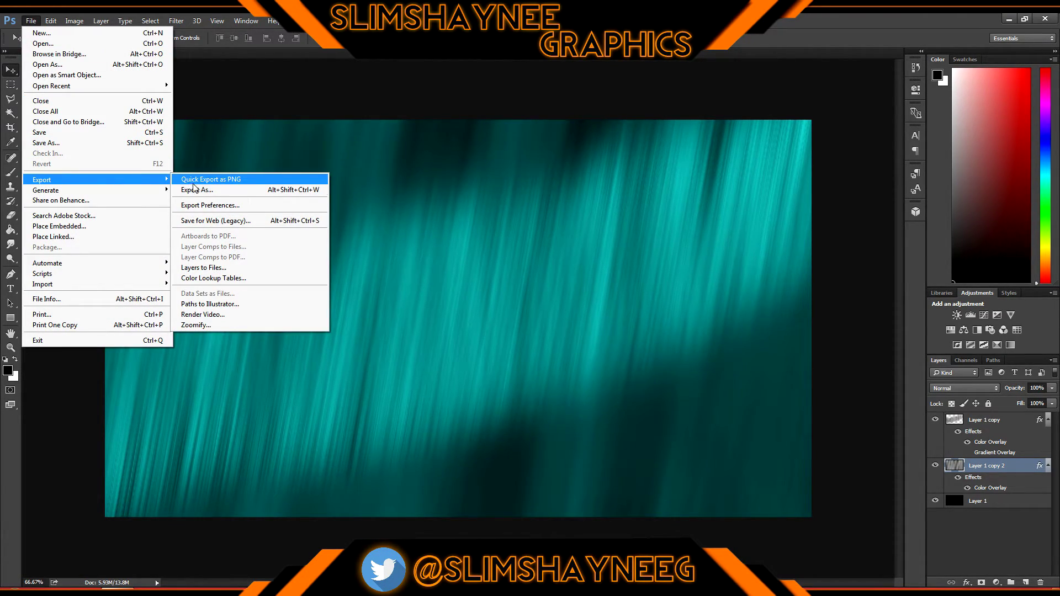
pyautogui.click(197, 187)
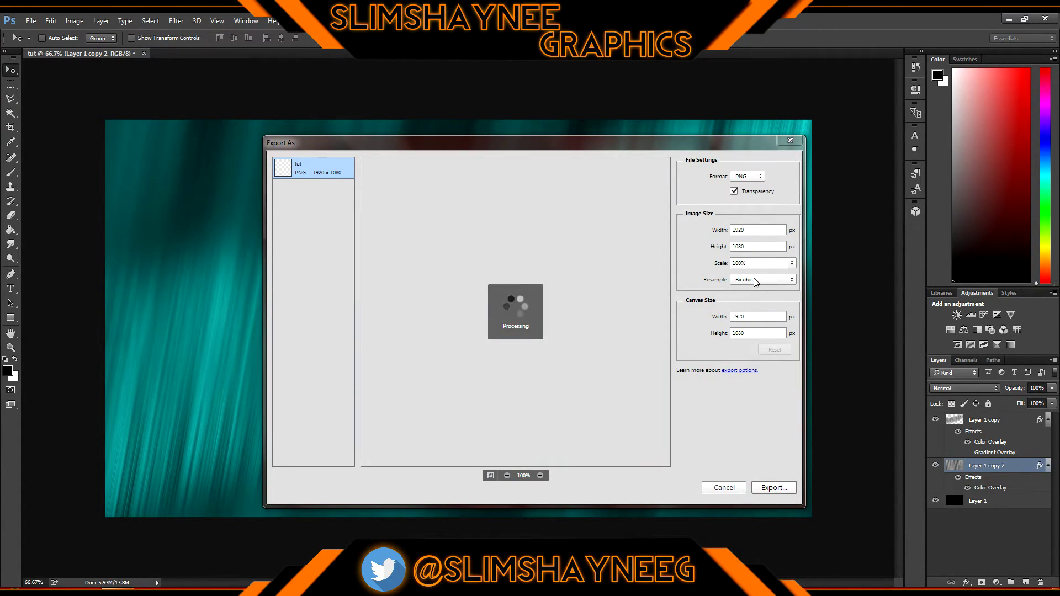
pyautogui.click(757, 280)
pyautogui.click(758, 295)
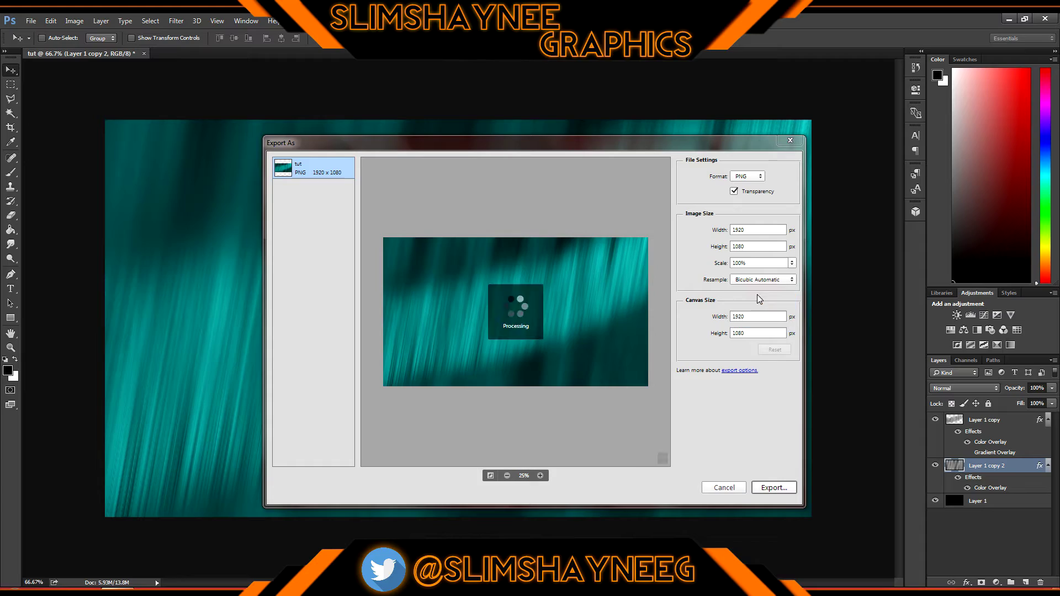
pyautogui.click(775, 485)
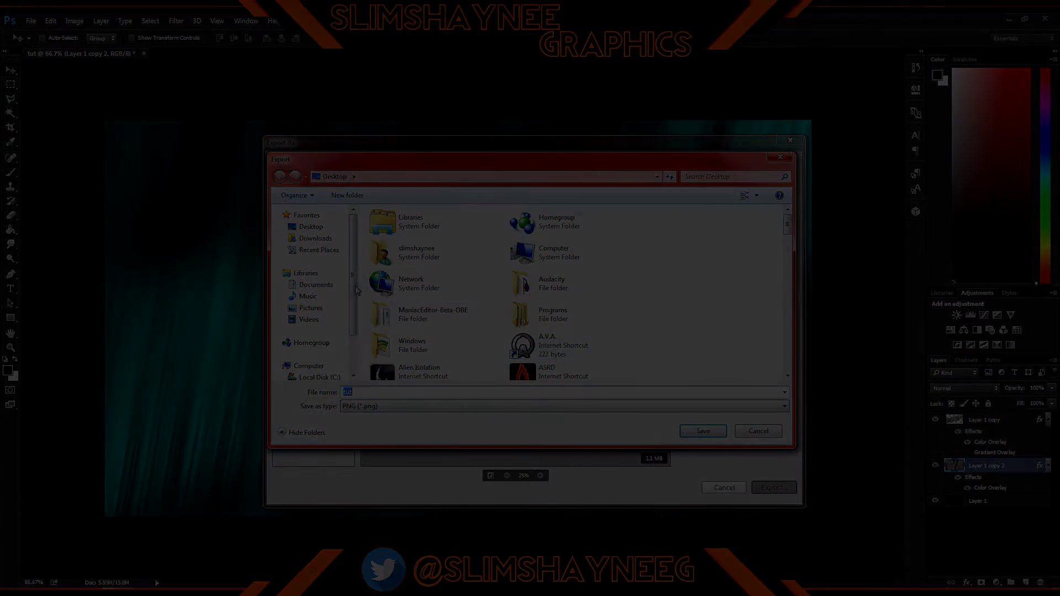